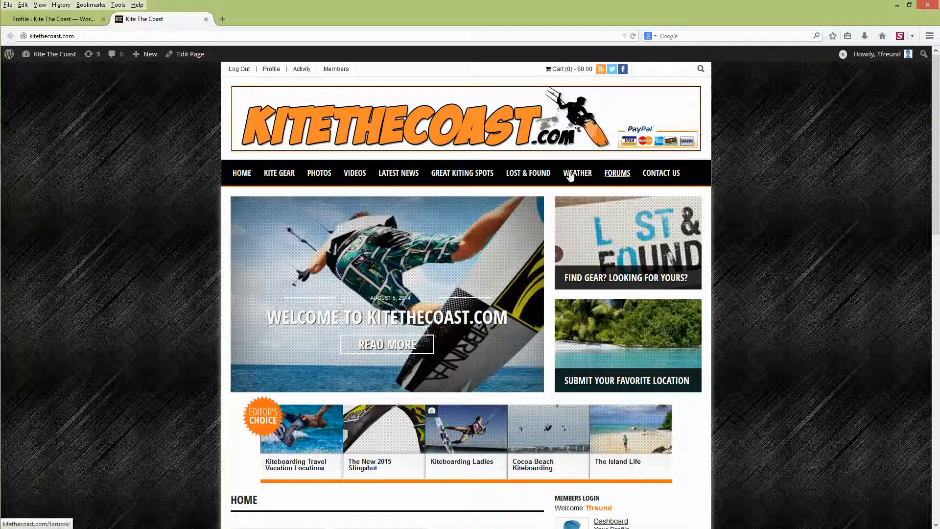
# Go to the site's admin dashboard, open the post categories and sort them by count in descending order.
pyautogui.moveTo(56, 54)
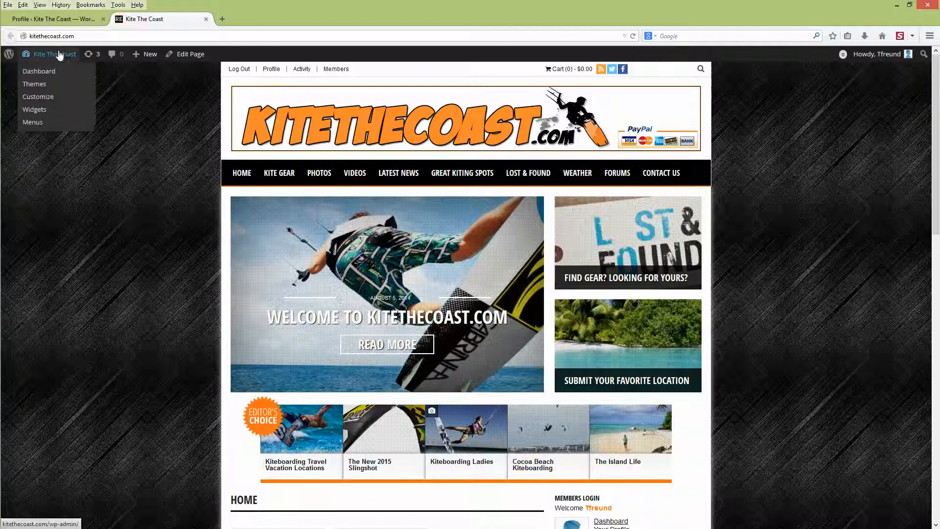
pyautogui.click(41, 74)
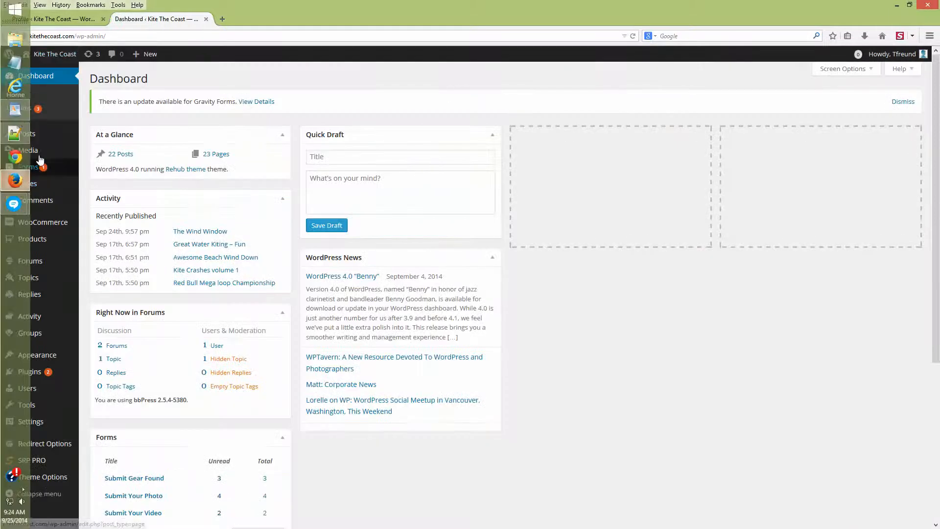
pyautogui.moveTo(29, 134)
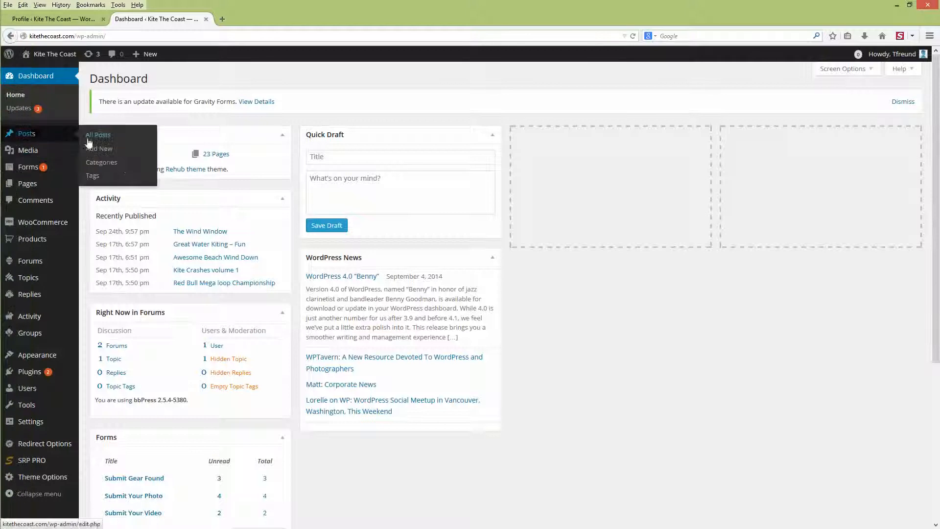
pyautogui.click(108, 167)
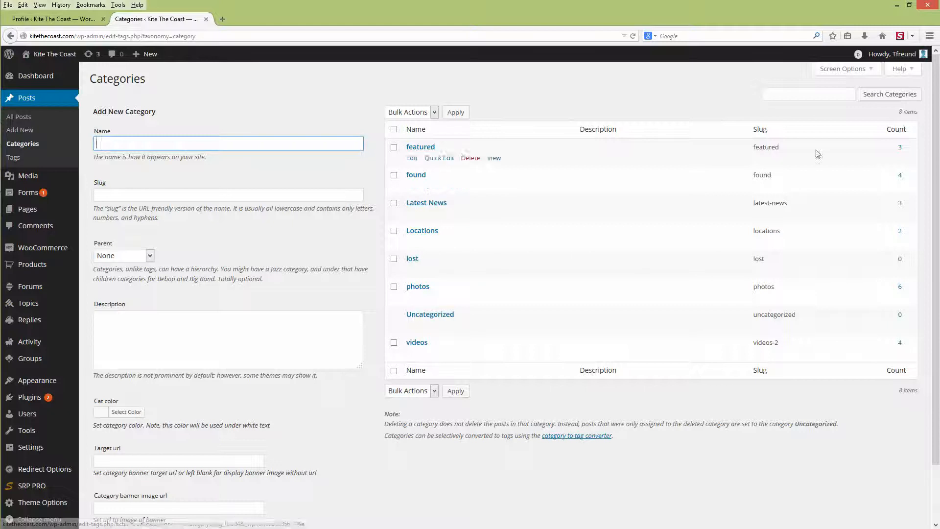
pyautogui.click(894, 130)
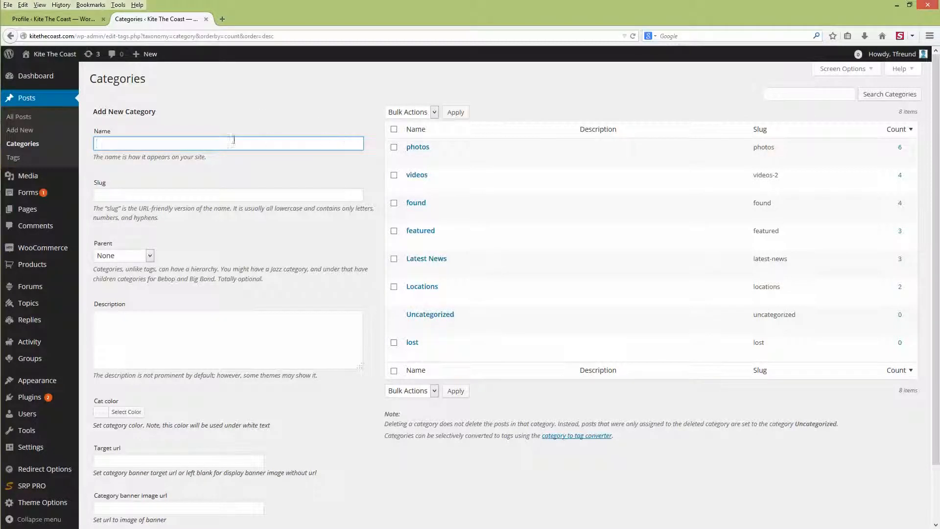
# Add a new post category named "testing2" with no parent.
pyautogui.click(203, 144)
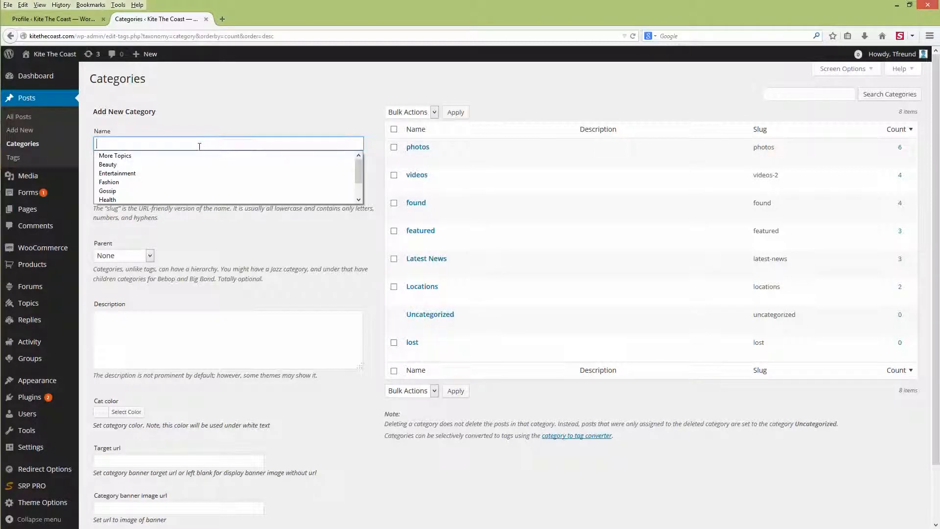
pyautogui.click(197, 148)
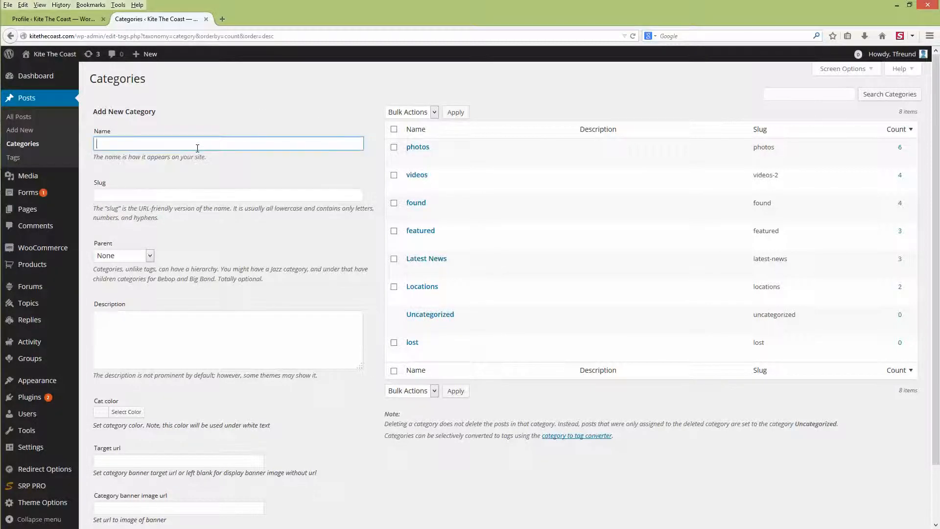
pyautogui.write('testing2')
pyautogui.scroll(-2, 174, 389)
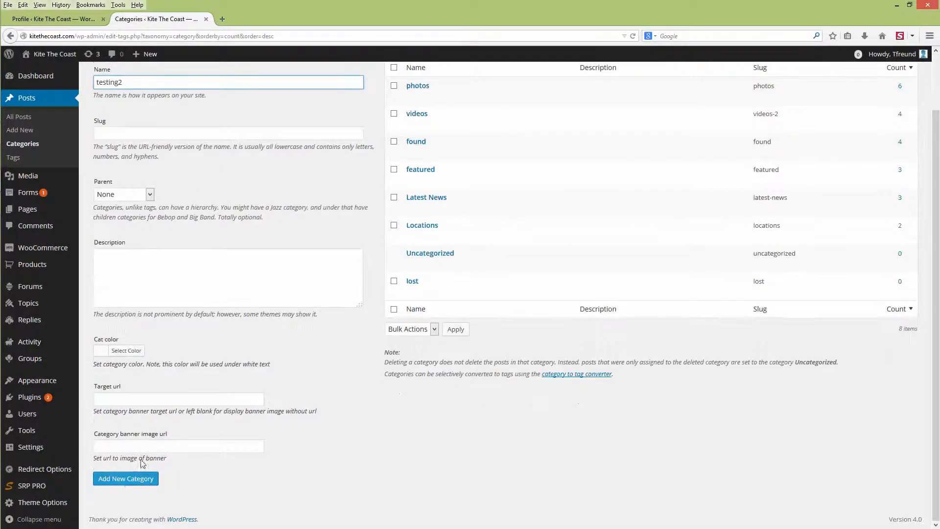
pyautogui.click(129, 482)
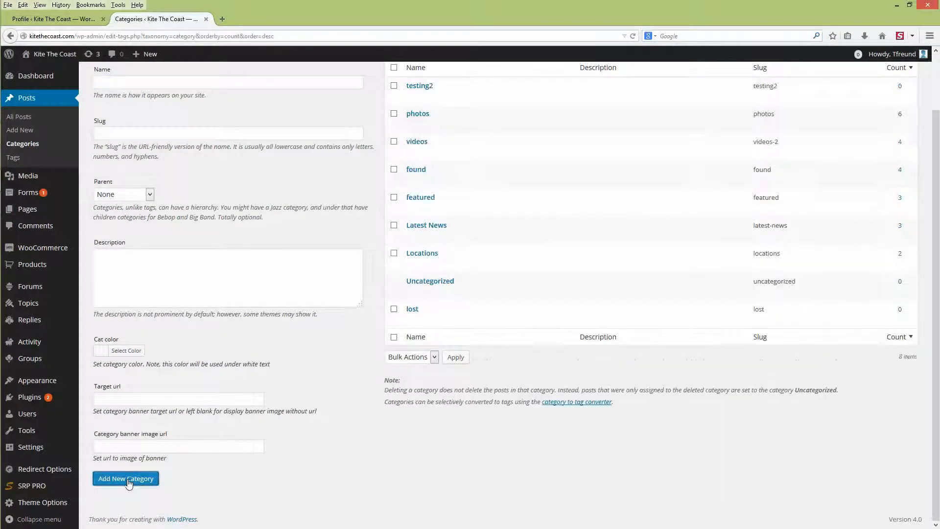
pyautogui.scroll(2, 416, 178)
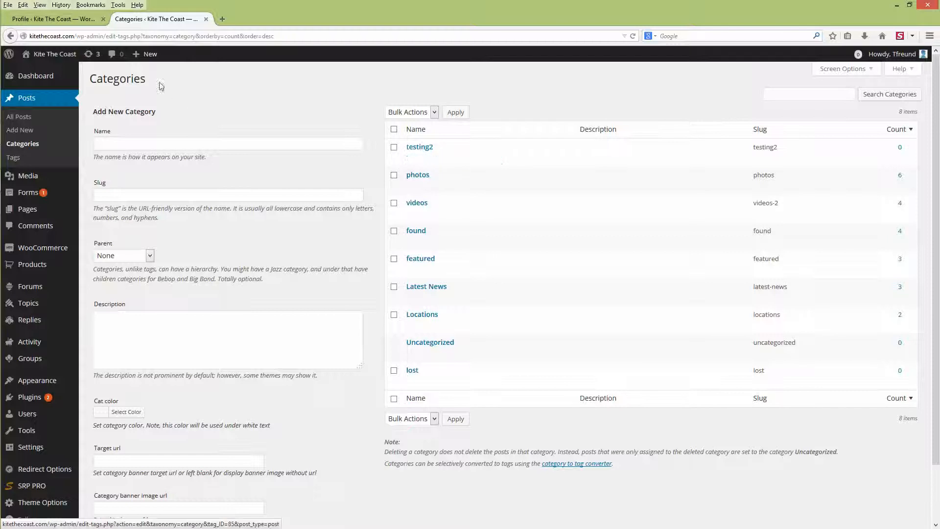
# Create a new post titled "fsdafdsaf" with the body text "asdfsadfds".
pyautogui.click(37, 101)
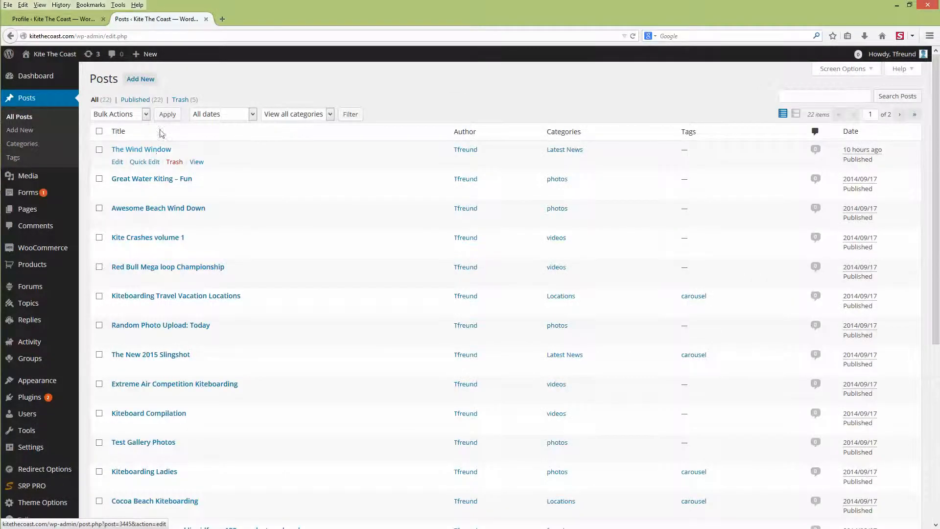
pyautogui.click(150, 80)
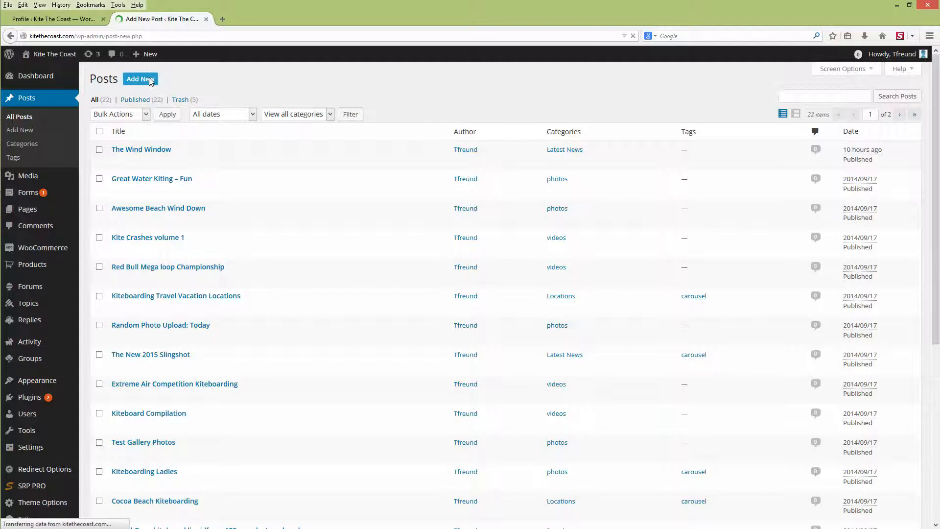
pyautogui.write('fsdaf')
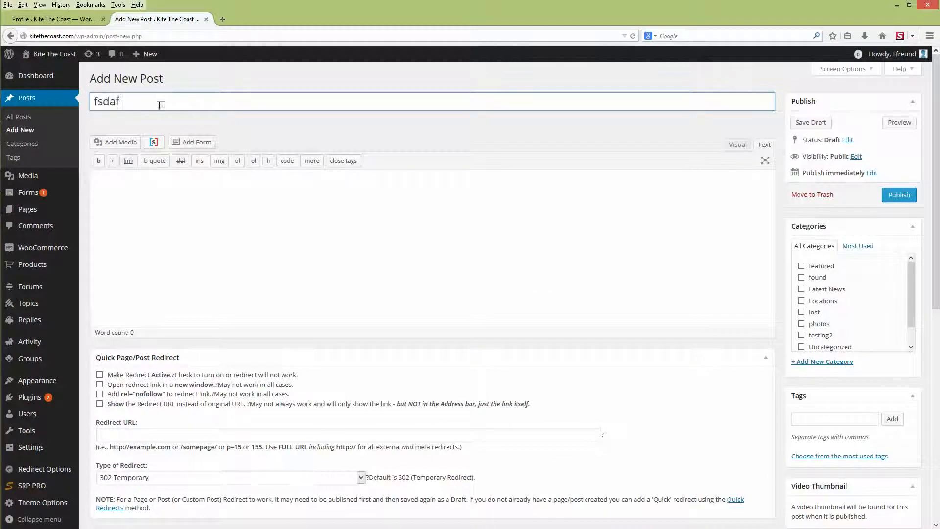
pyautogui.write('dsafasdfsadfds')
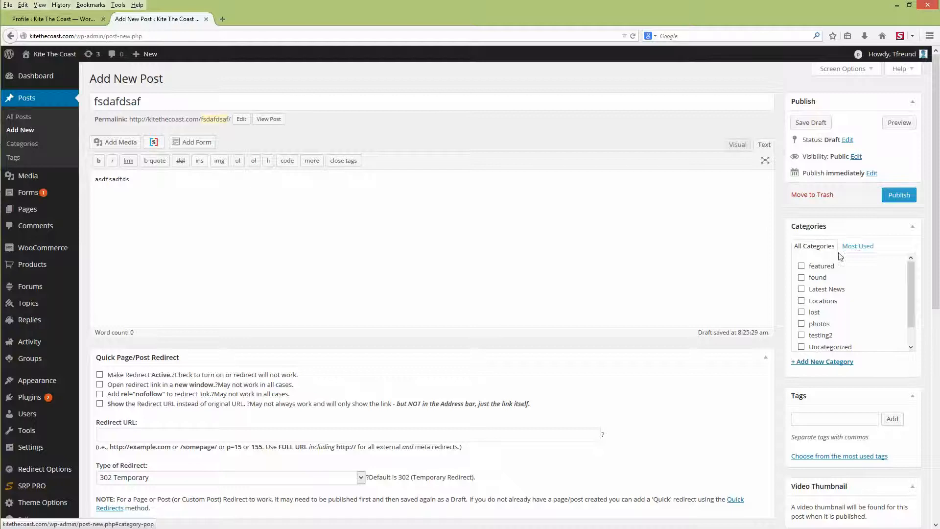
# Assign the post to the testing2 category and add a new category "testing3" to it from within the post editor.
pyautogui.scroll(-1, 816, 333)
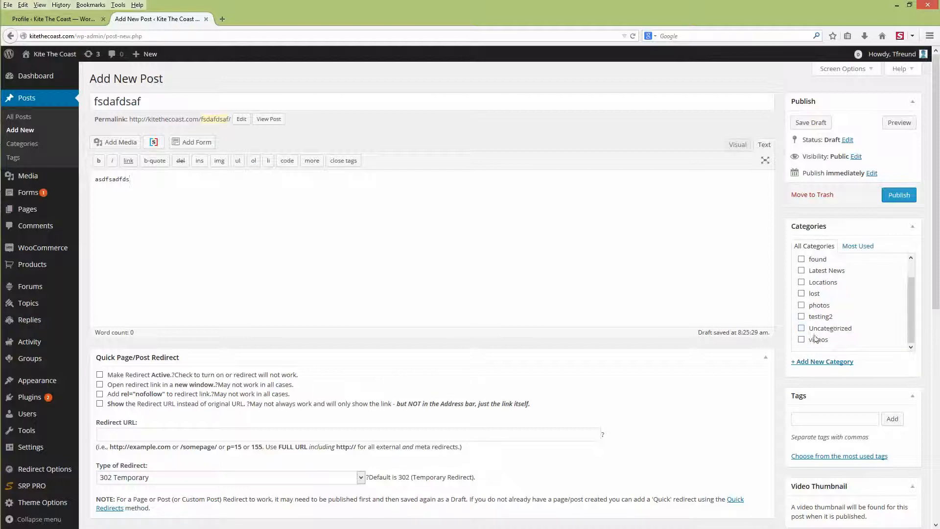
pyautogui.scroll(1, 815, 338)
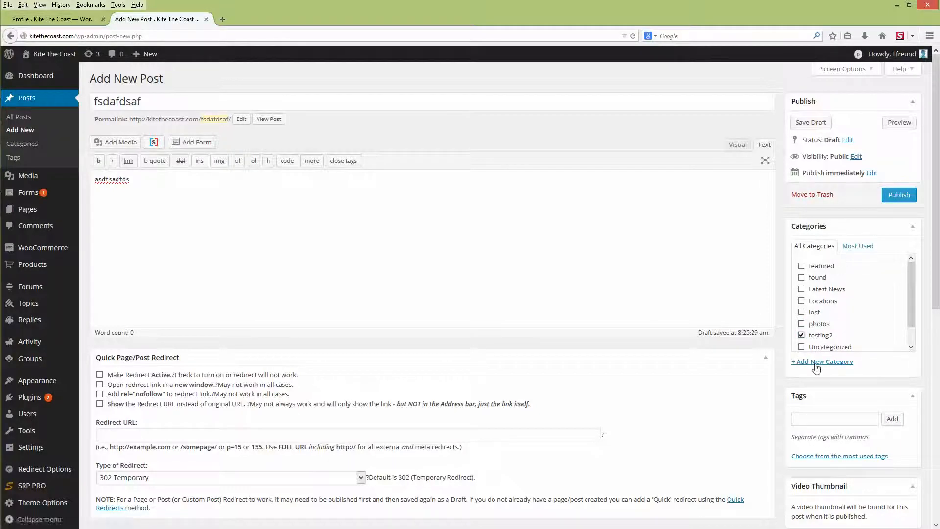
pyautogui.click(818, 363)
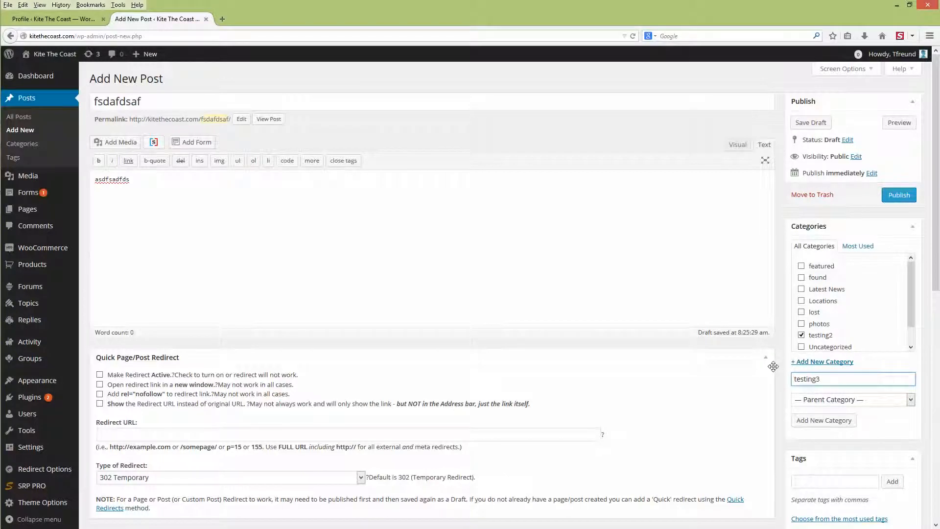
pyautogui.click(831, 419)
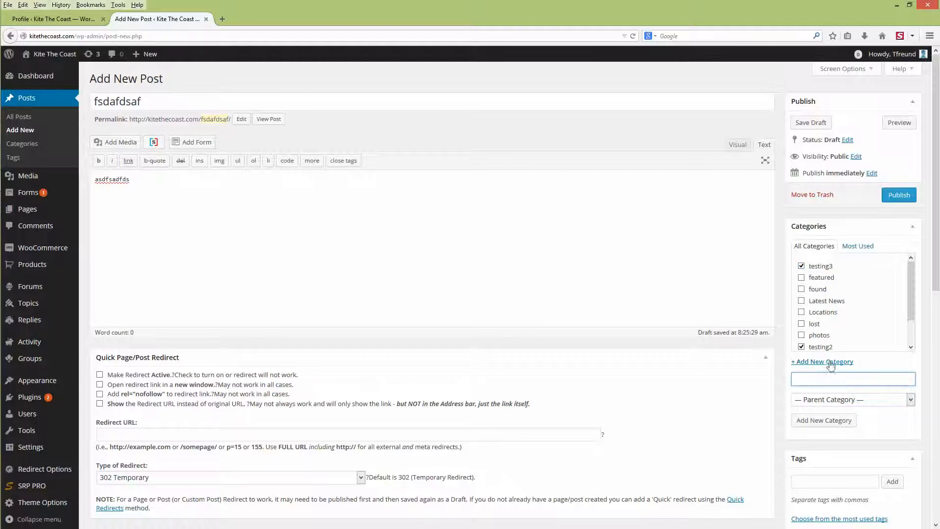
# Publish the post and open the post categories list.
pyautogui.scroll(-2, 829, 269)
pyautogui.scroll(-8, 767, 385)
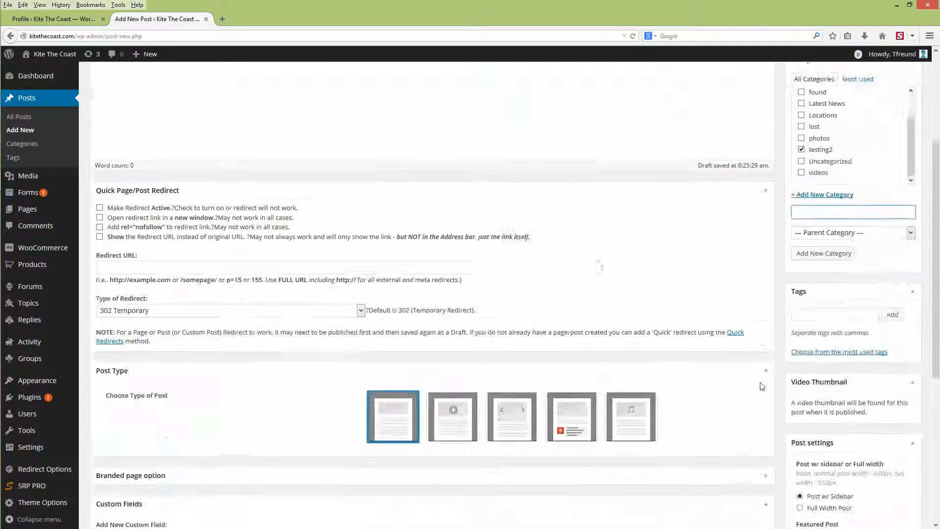
pyautogui.scroll(8, 767, 385)
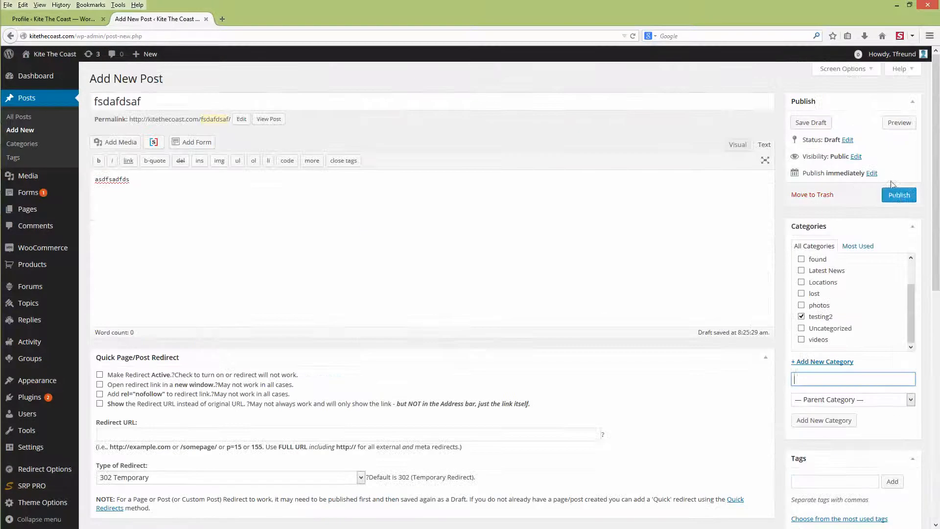
pyautogui.click(899, 196)
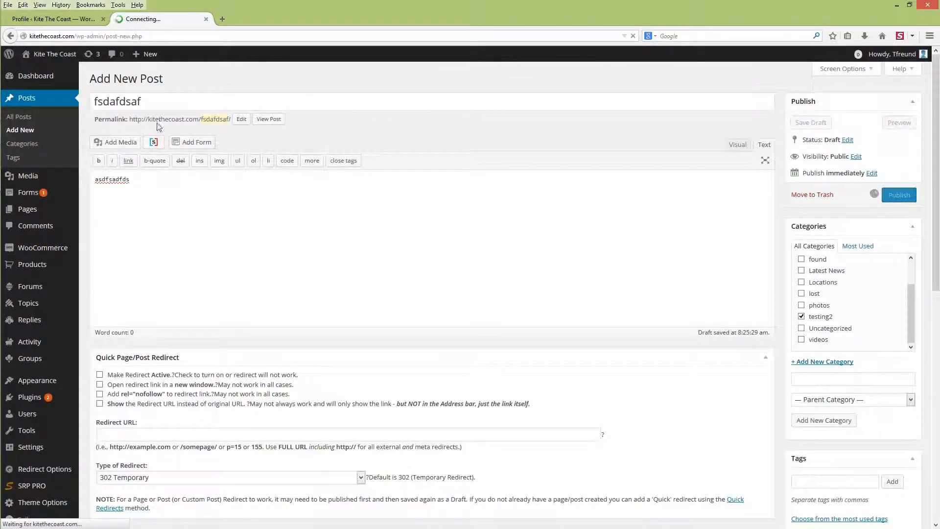
pyautogui.click(26, 145)
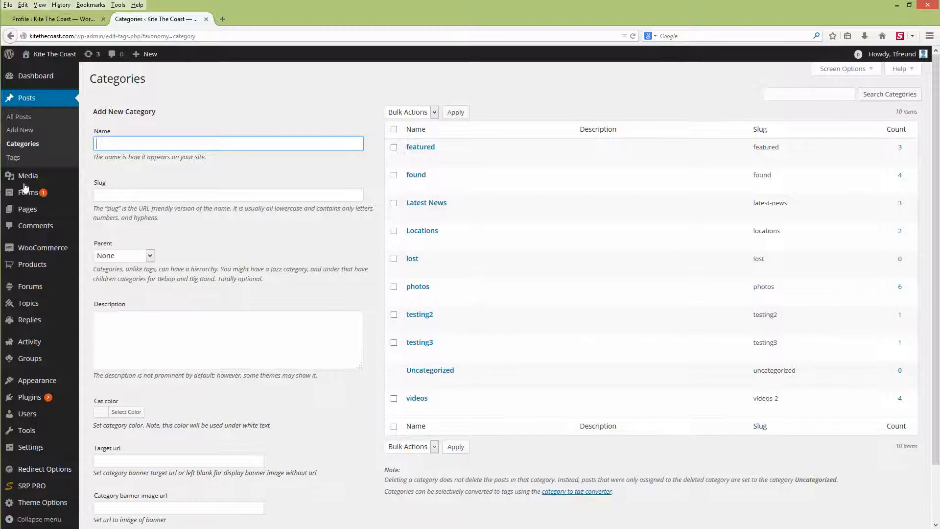
# Open the site's navigation menu editor and load the Main Navi (Primary Menu, Footer Menu) menu.
pyautogui.moveTo(40, 383)
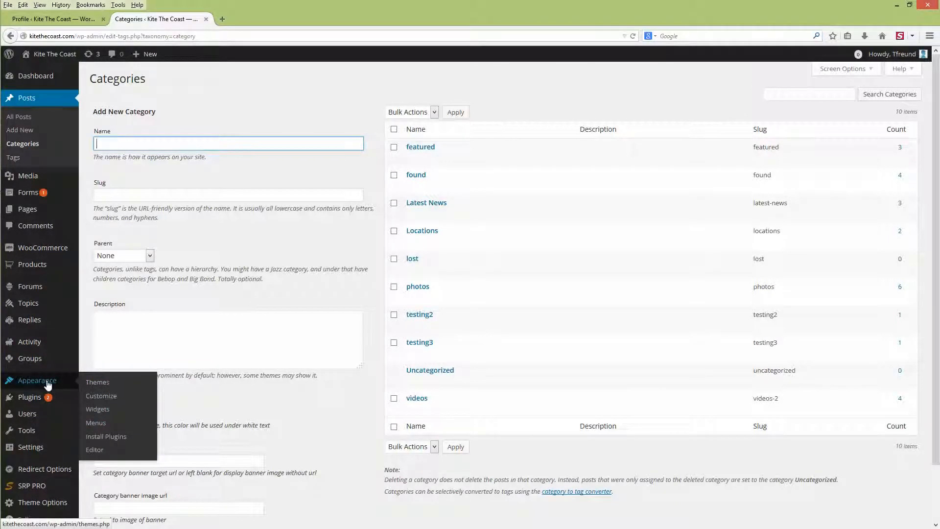
pyautogui.click(100, 424)
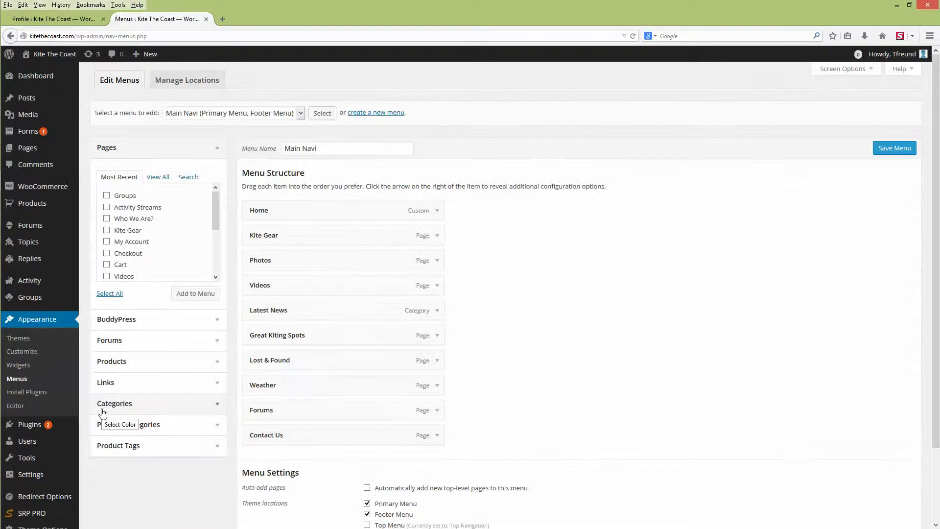
pyautogui.click(325, 150)
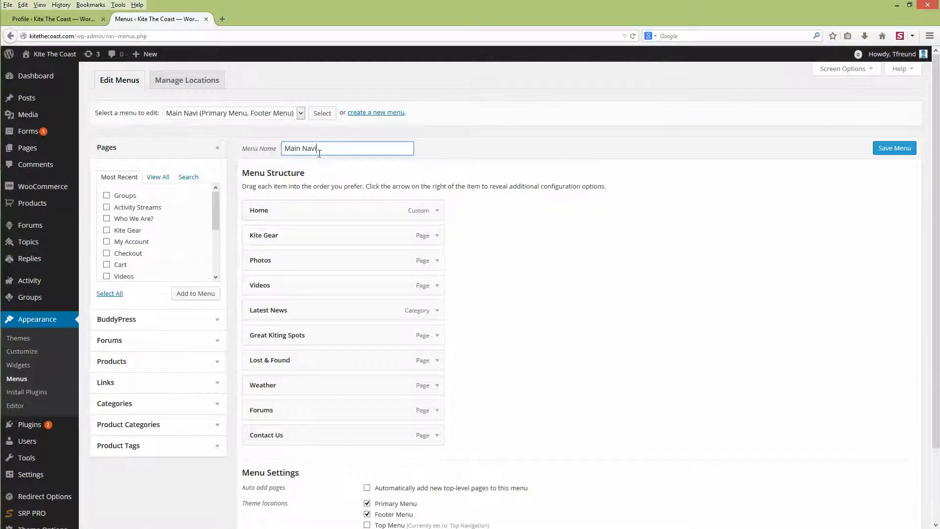
pyautogui.click(289, 106)
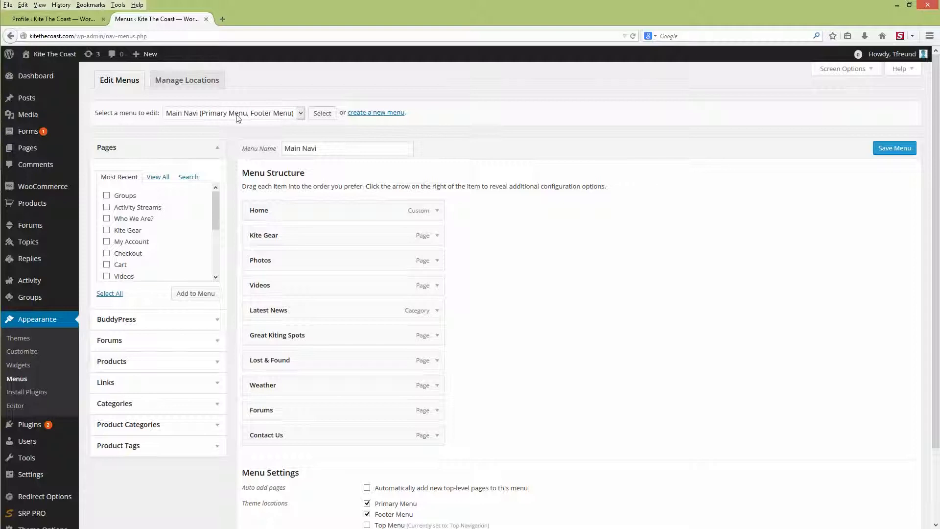
pyautogui.click(198, 115)
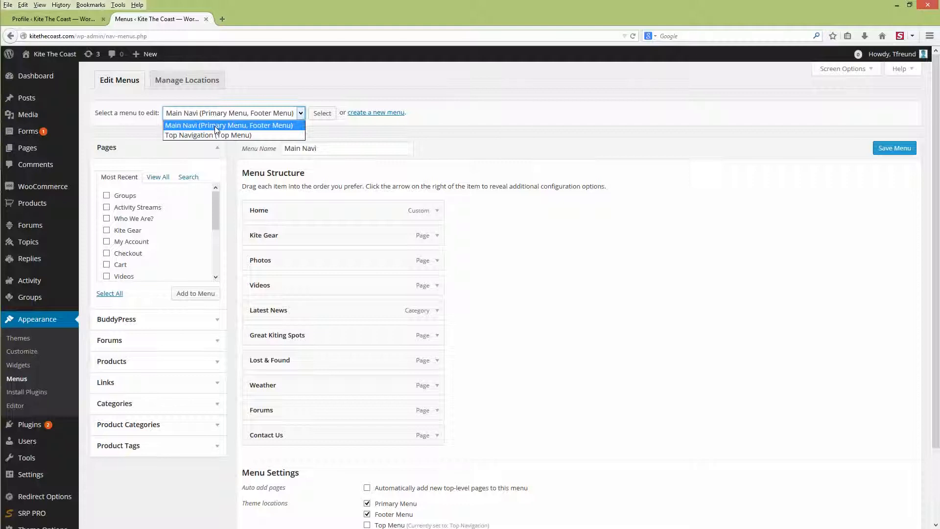
pyautogui.click(214, 126)
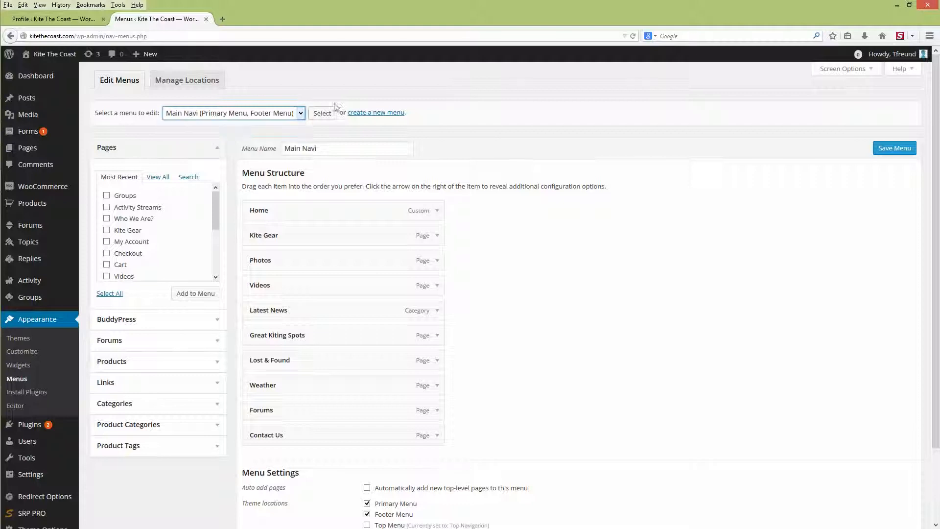
pyautogui.click(322, 113)
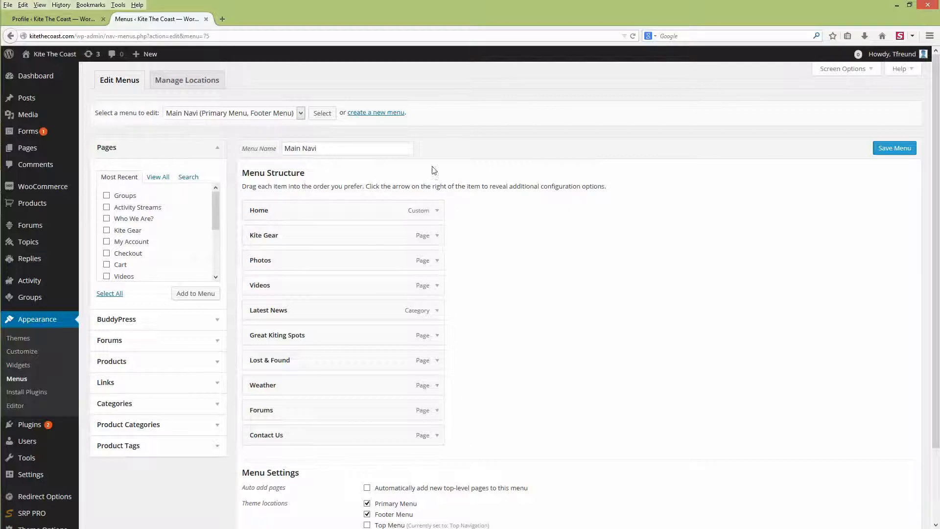
# Load the Top Navigation (Top Menu) menu to view its structure.
pyautogui.click(254, 117)
pyautogui.click(233, 136)
pyautogui.click(314, 117)
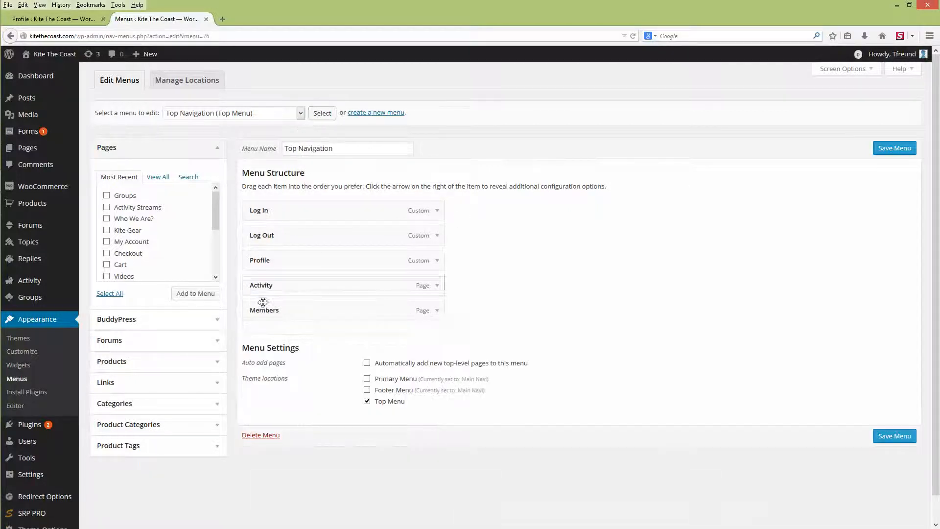
# Open the live site in a new browser tab and look over where its navigation menus are displayed.
pyautogui.moveTo(60, 55)
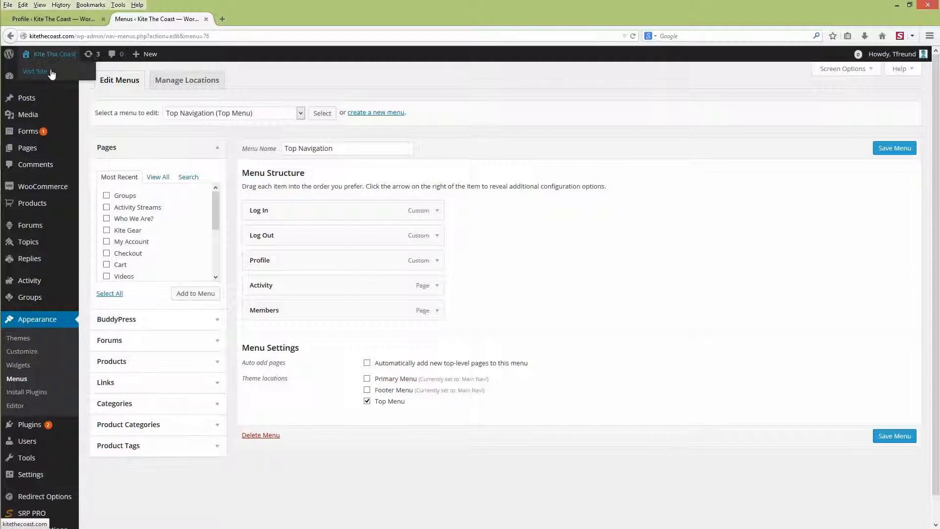
pyautogui.rightClick(52, 73)
pyautogui.click(78, 78)
pyautogui.click(252, 19)
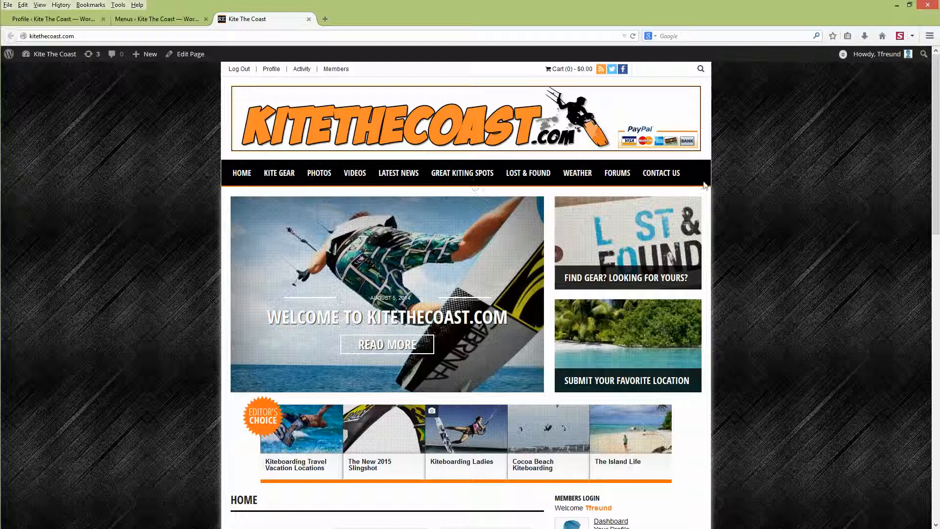
pyautogui.scroll(-7, 363, 338)
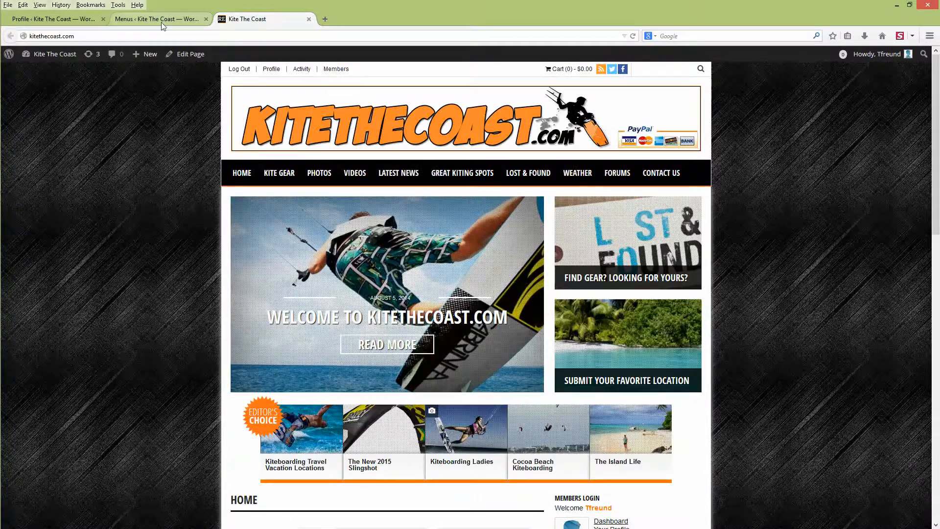
# Return to the menu editor and load the Main Navi (Primary Menu, Footer Menu) menu for editing.
pyautogui.click(161, 20)
pyautogui.click(232, 113)
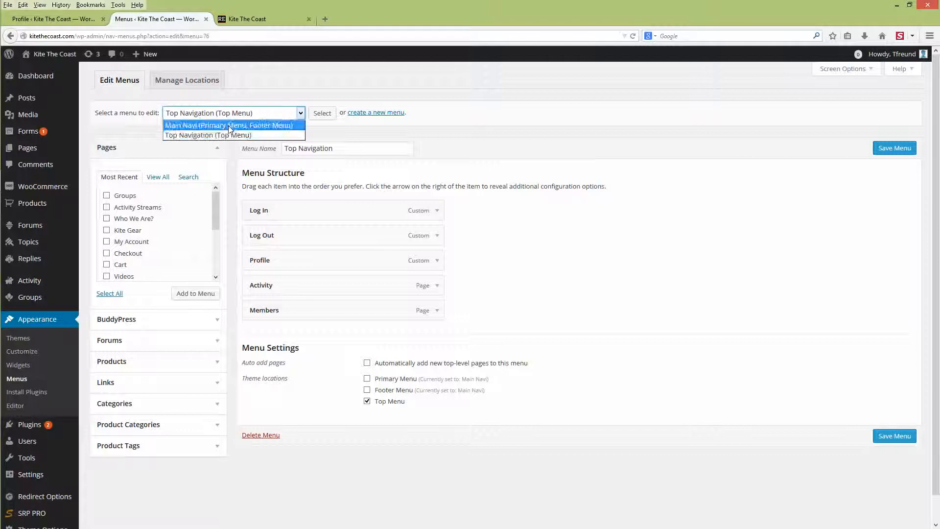
pyautogui.click(228, 124)
pyautogui.click(327, 114)
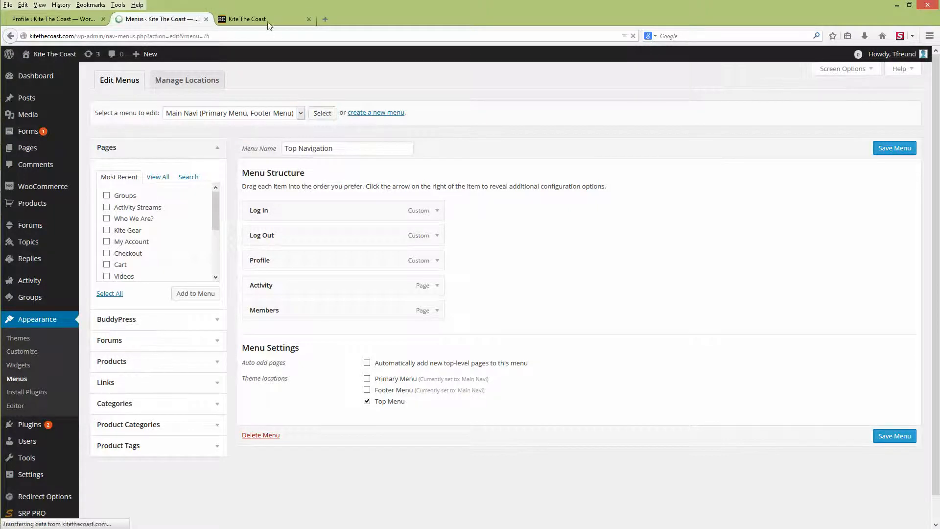
# Check the navigation on the live site, then return to the menu editor and look over the Main Navi structure.
pyautogui.click(245, 19)
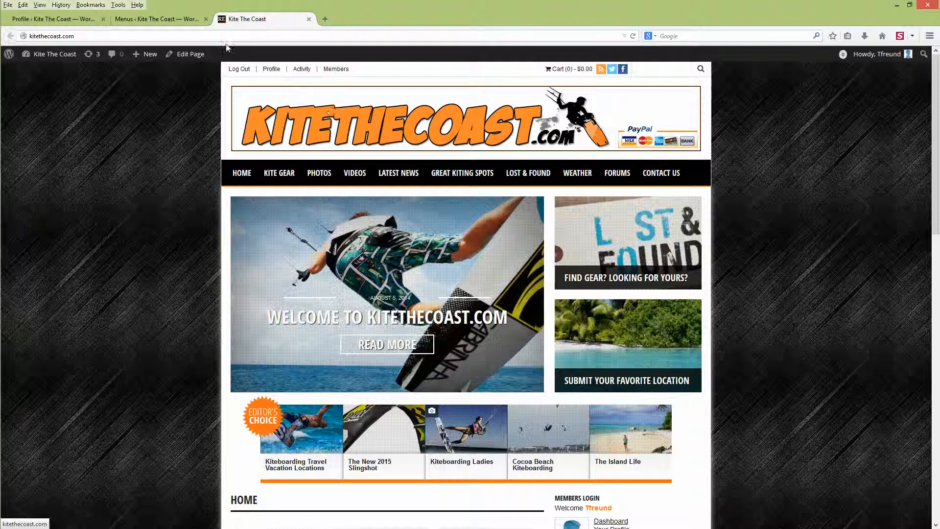
pyautogui.click(157, 19)
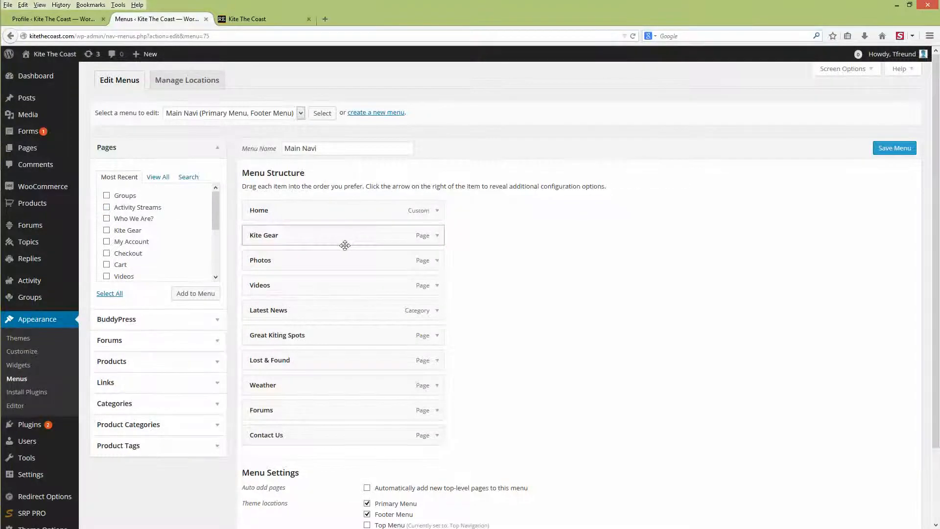
pyautogui.scroll(-1, 346, 250)
pyautogui.scroll(-1, 346, 250)
pyautogui.scroll(2, 343, 247)
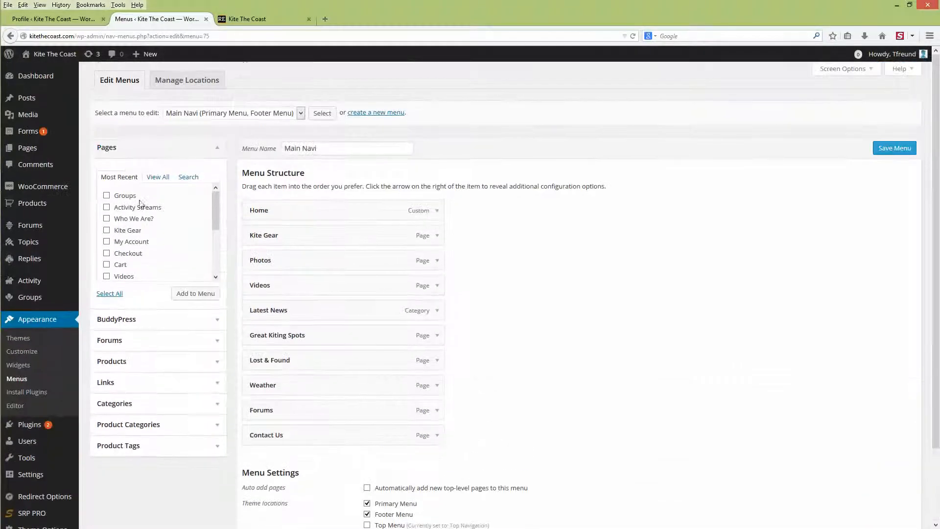
# Look through the full list of pages available to add to the Main Navi menu.
pyautogui.click(117, 151)
pyautogui.click(117, 151)
pyautogui.click(159, 178)
pyautogui.scroll(-6, 153, 221)
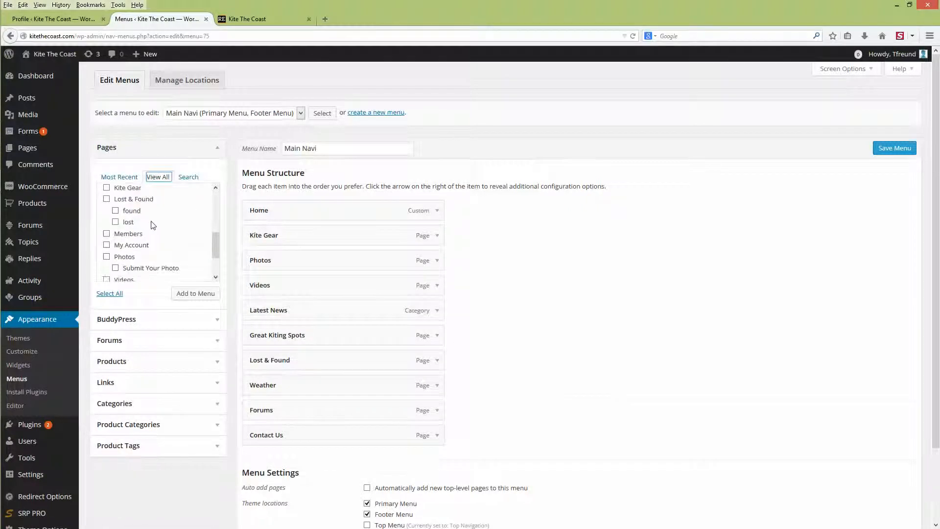
pyautogui.scroll(-2, 152, 231)
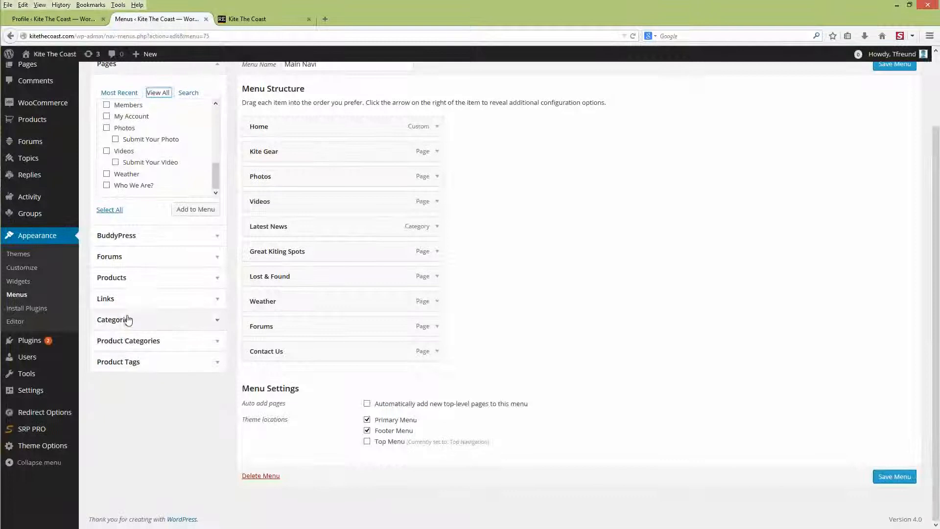
pyautogui.scroll(3, 128, 321)
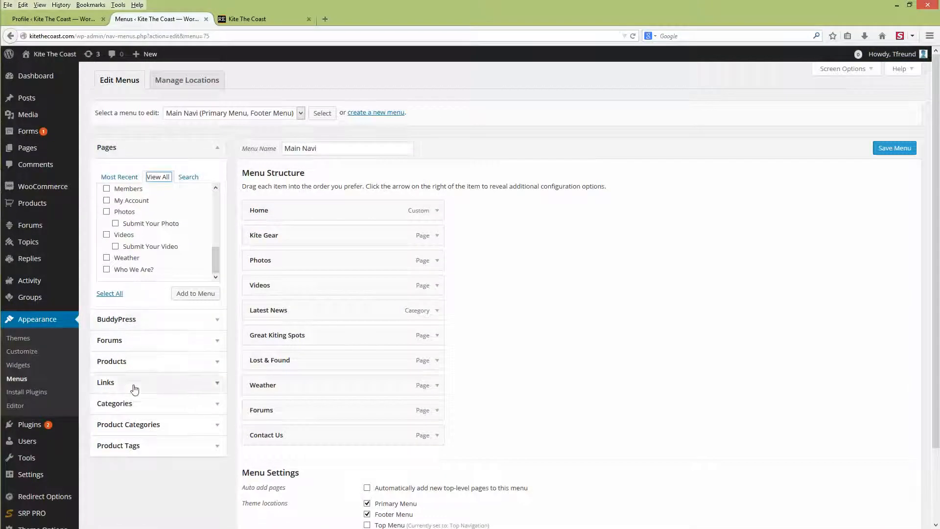
# Add the testing2 and testing3 categories to the Main Navi menu and save it.
pyautogui.click(122, 409)
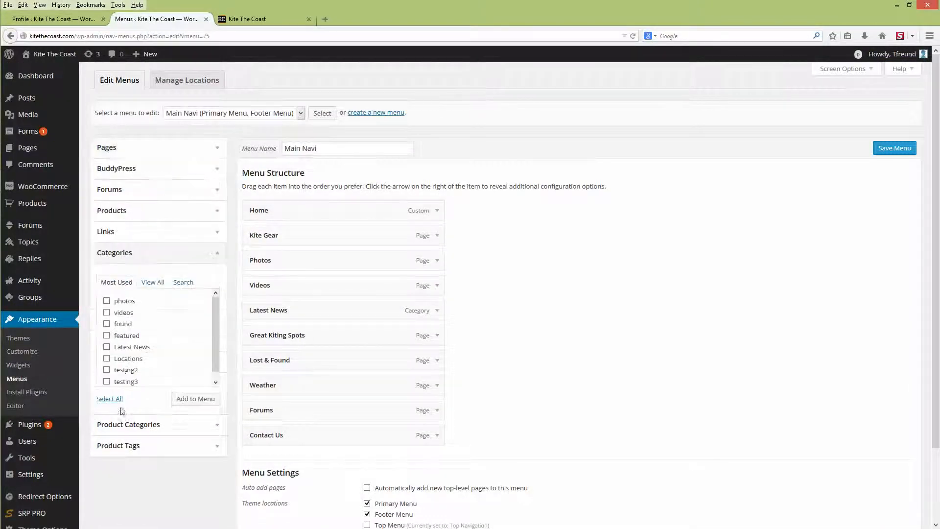
pyautogui.click(152, 283)
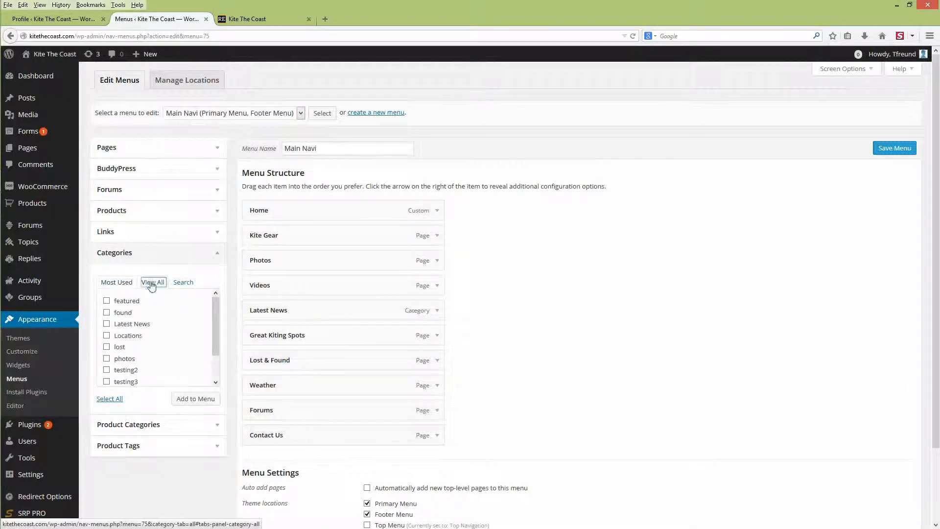
pyautogui.click(106, 371)
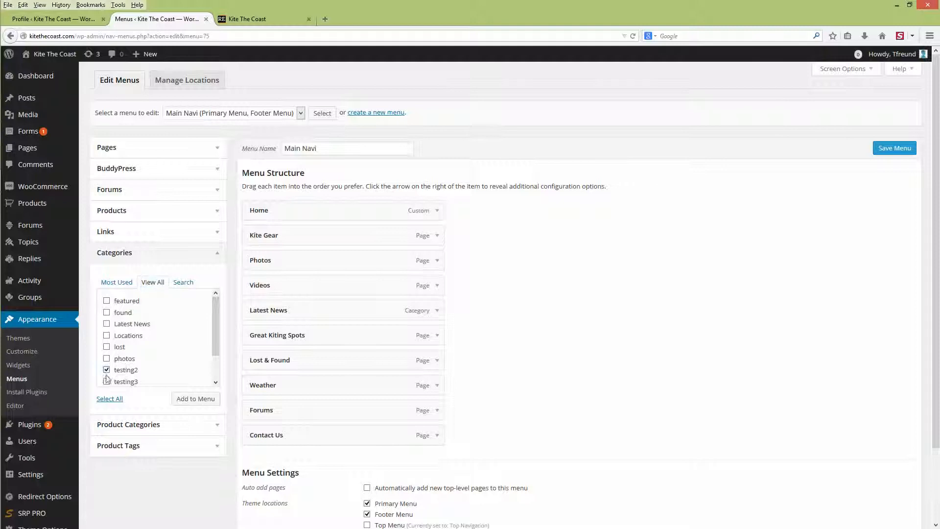
pyautogui.click(184, 403)
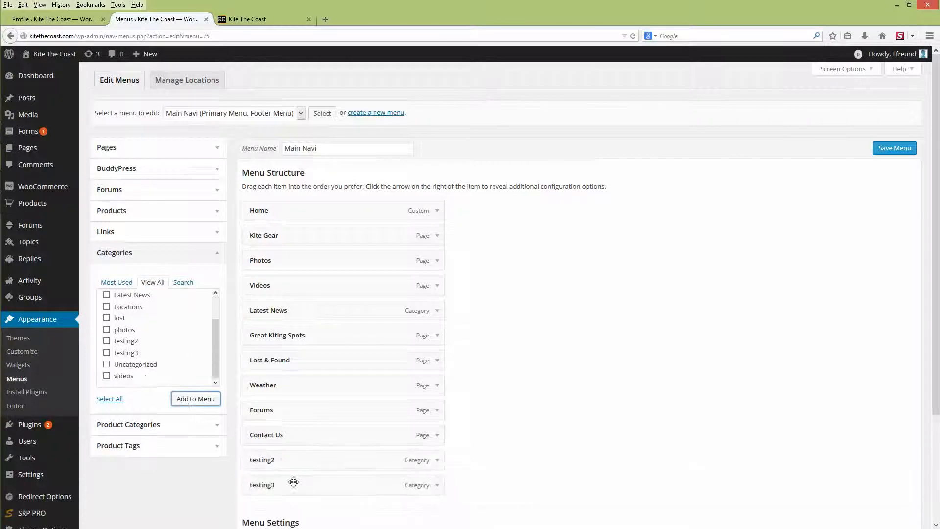
pyautogui.click(881, 149)
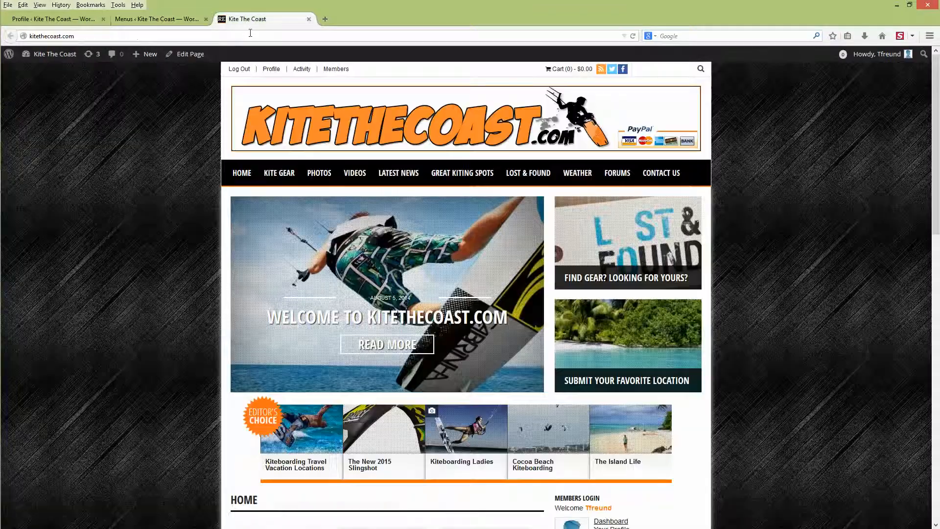
# Reload the live site and check how the added categories appear in the main navigation.
pyautogui.click(249, 36)
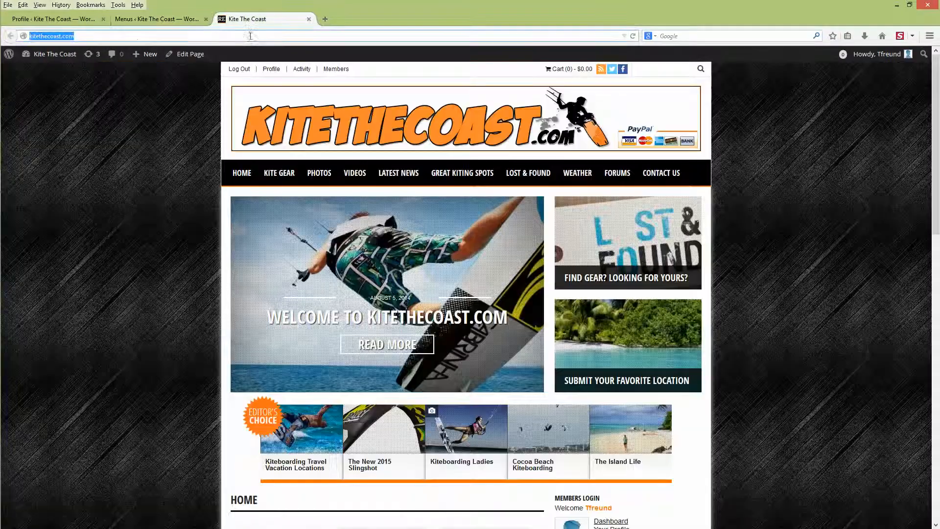
pyautogui.press('Return')
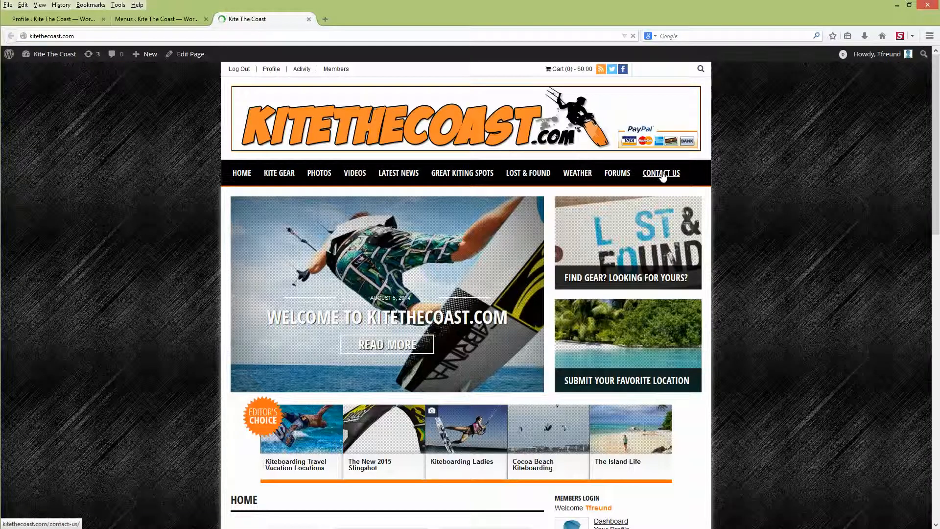
pyautogui.moveTo(692, 177)
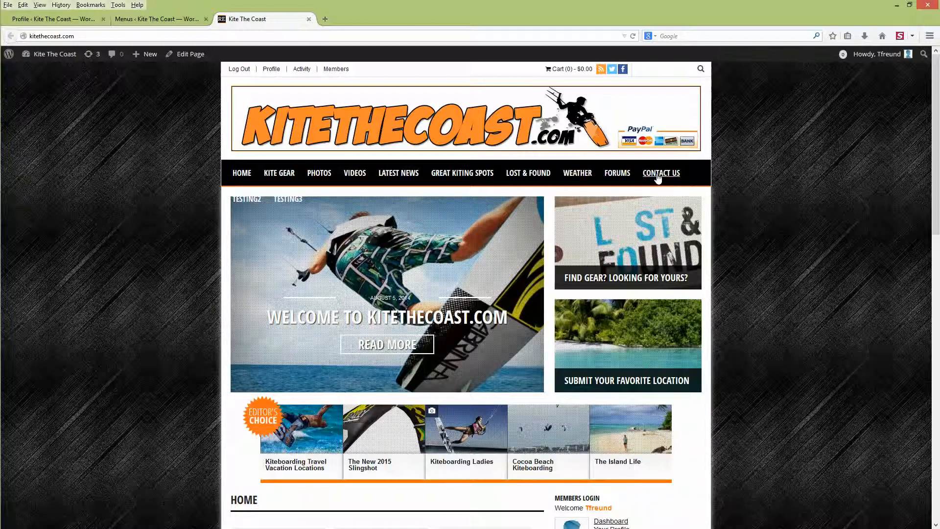
# Nest testing2 and testing3 as sub items under Contact Us in the Main Navi menu and save it.
pyautogui.click(178, 19)
pyautogui.scroll(-3, 346, 364)
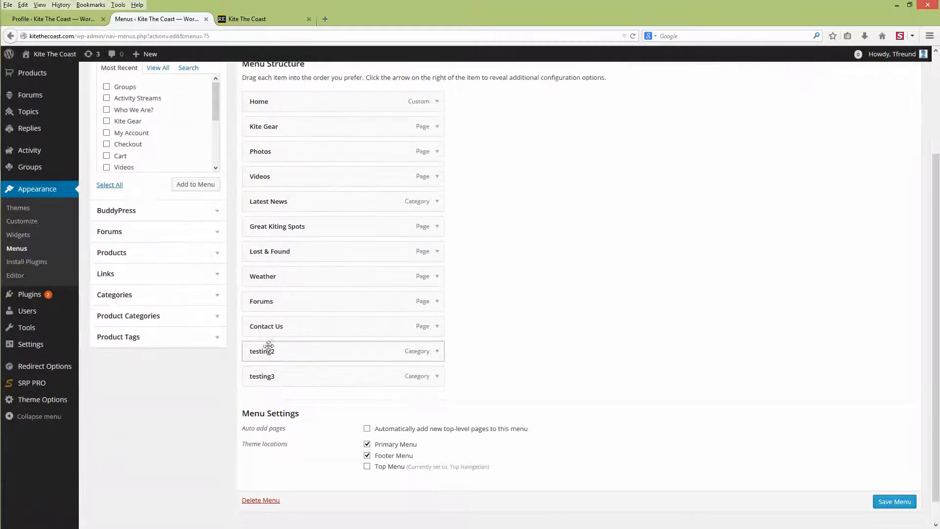
pyautogui.moveTo(279, 349); pyautogui.dragTo(280, 372)
pyautogui.click(892, 503)
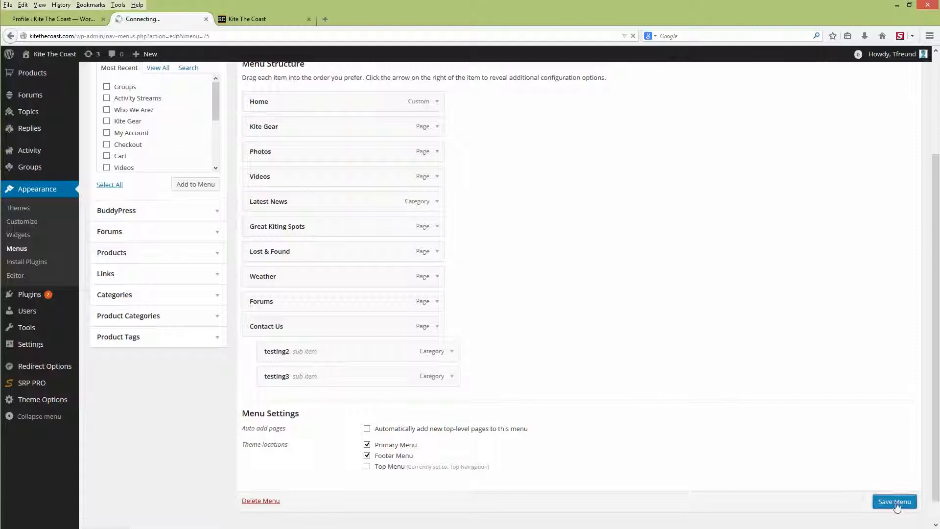
# Reload the live site, check the Contact Us submenu, and view the fsdafdsaf post through the testing2 category page.
pyautogui.click(254, 19)
pyautogui.click(251, 35)
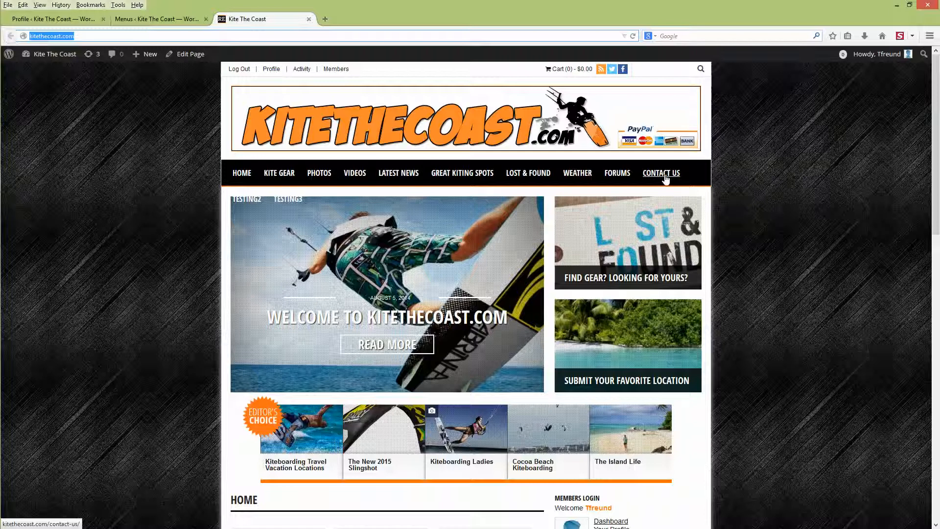
pyautogui.press('Return')
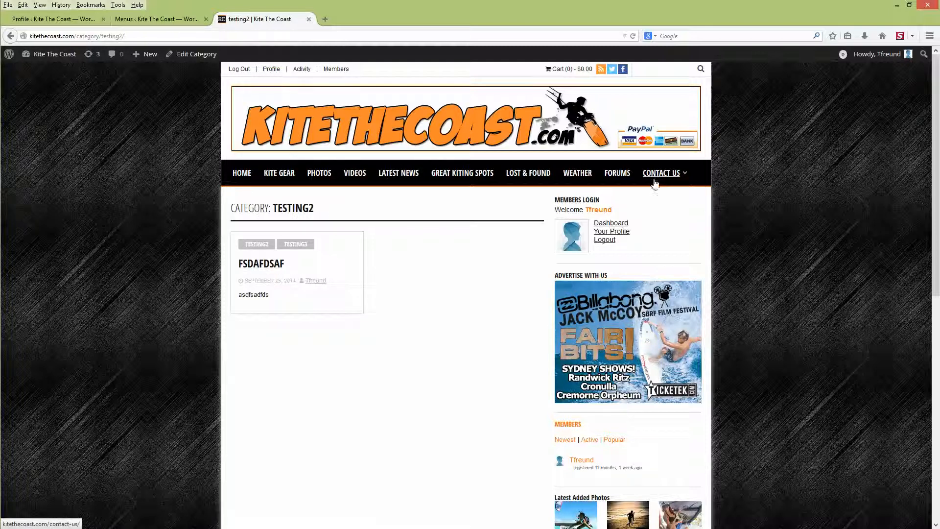
pyautogui.click(260, 265)
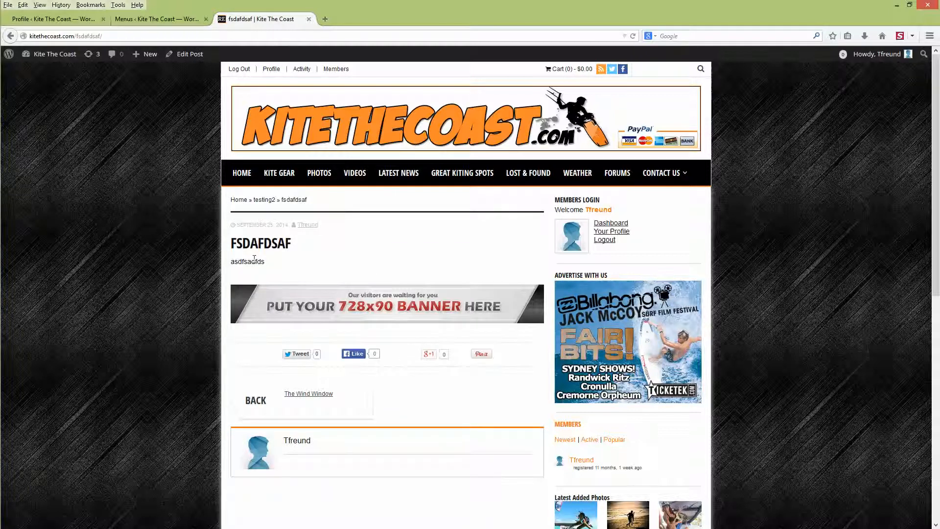
pyautogui.moveTo(254, 258); pyautogui.dragTo(213, 82)
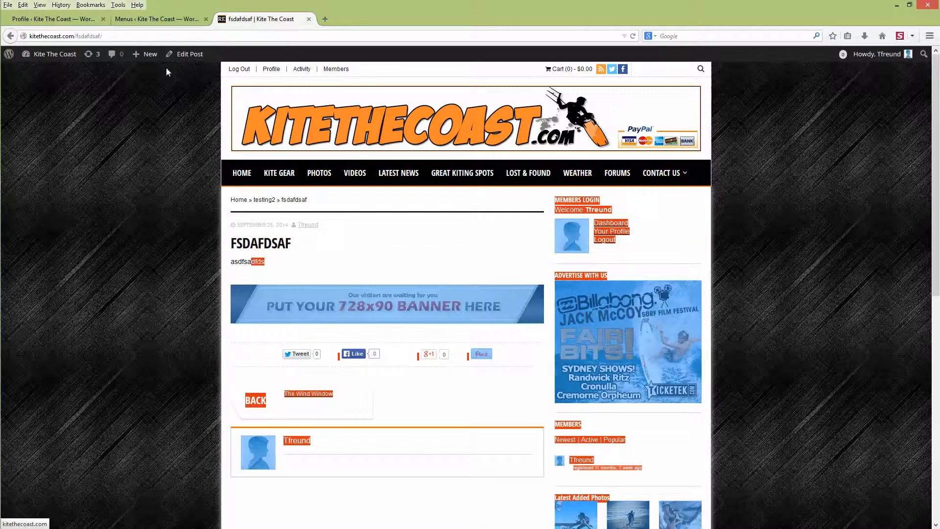
# Remove the testing3 and testing2 sub items from the Main Navi menu and save it.
pyautogui.click(157, 18)
pyautogui.scroll(-5, 359, 449)
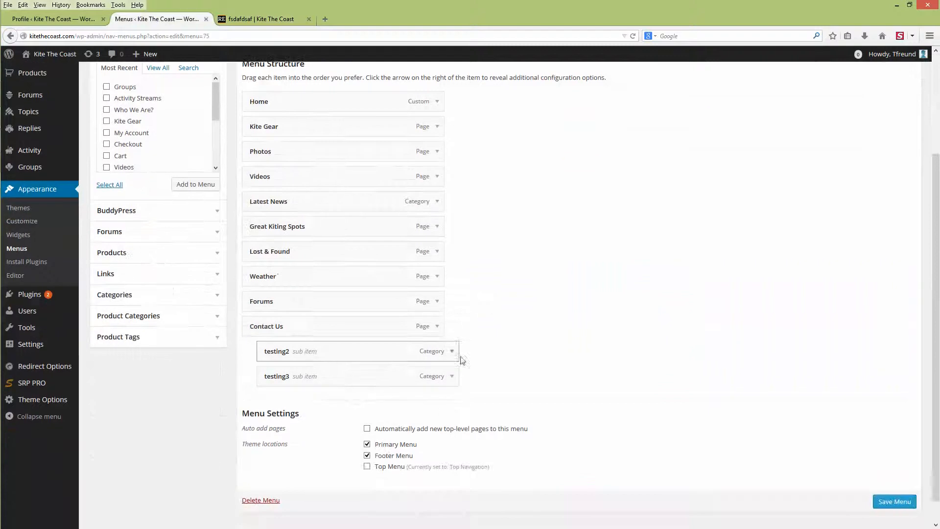
pyautogui.click(452, 376)
pyautogui.scroll(-4, 404, 390)
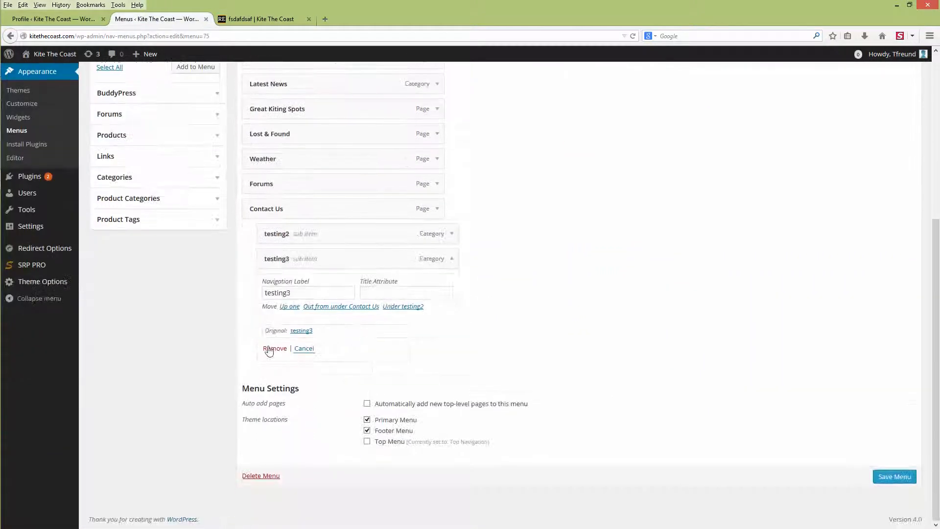
pyautogui.click(268, 350)
pyautogui.click(448, 351)
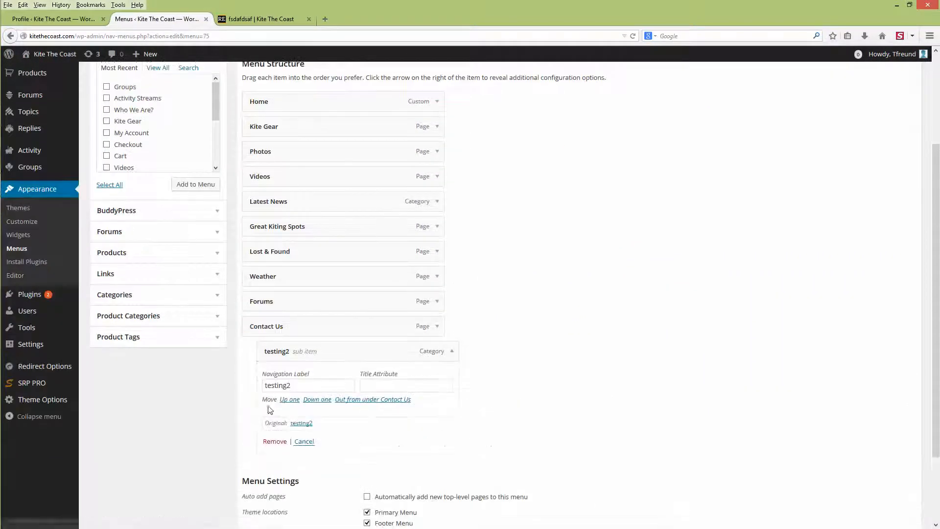
pyautogui.click(276, 441)
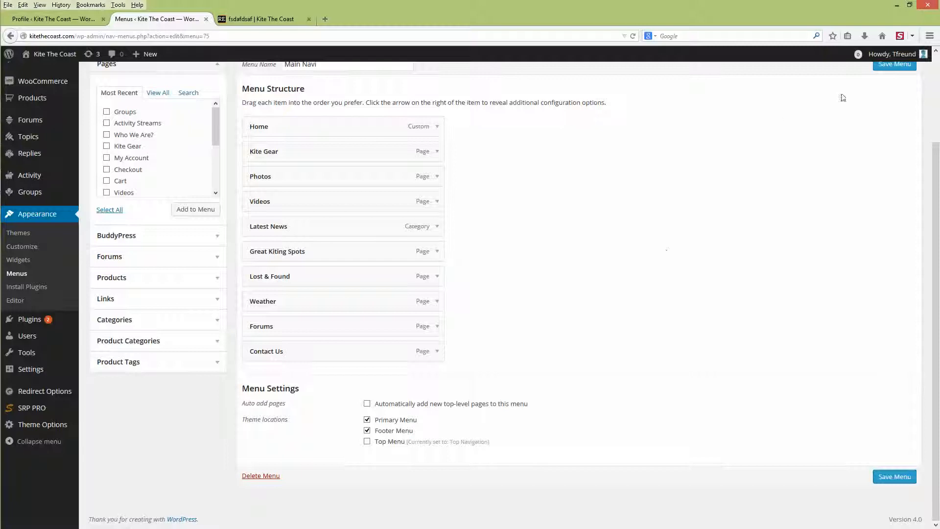
pyautogui.click(895, 68)
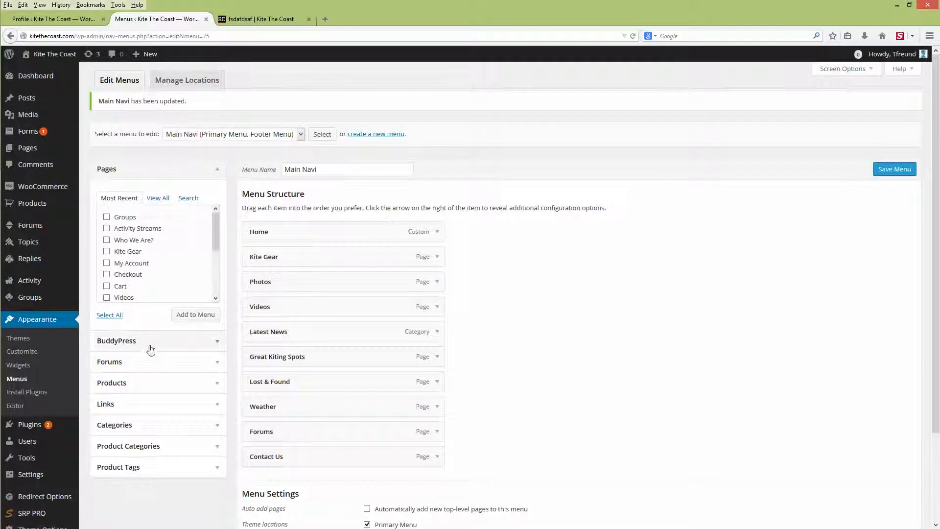
# Look over the BuddyPress links and the products that can be added to the menu.
pyautogui.click(148, 345)
pyautogui.scroll(-1, 150, 345)
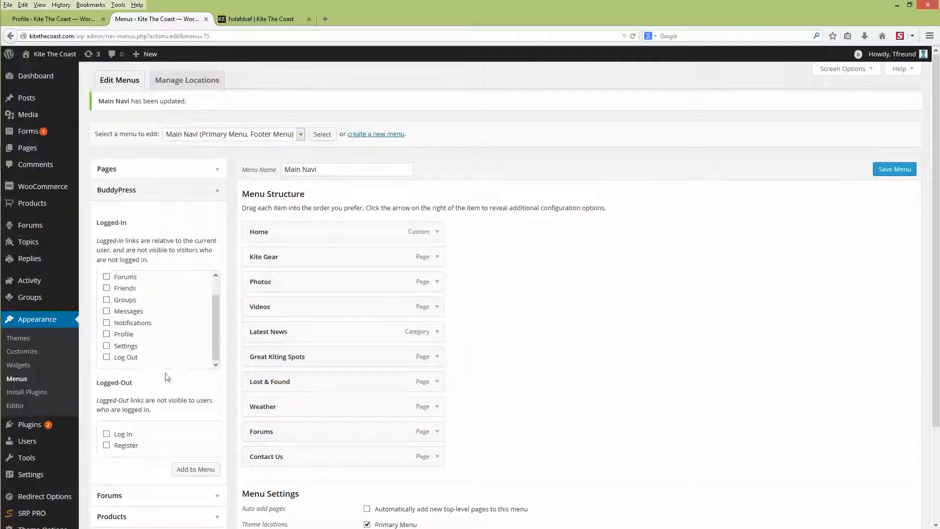
pyautogui.scroll(-3, 166, 376)
pyautogui.scroll(1, 147, 211)
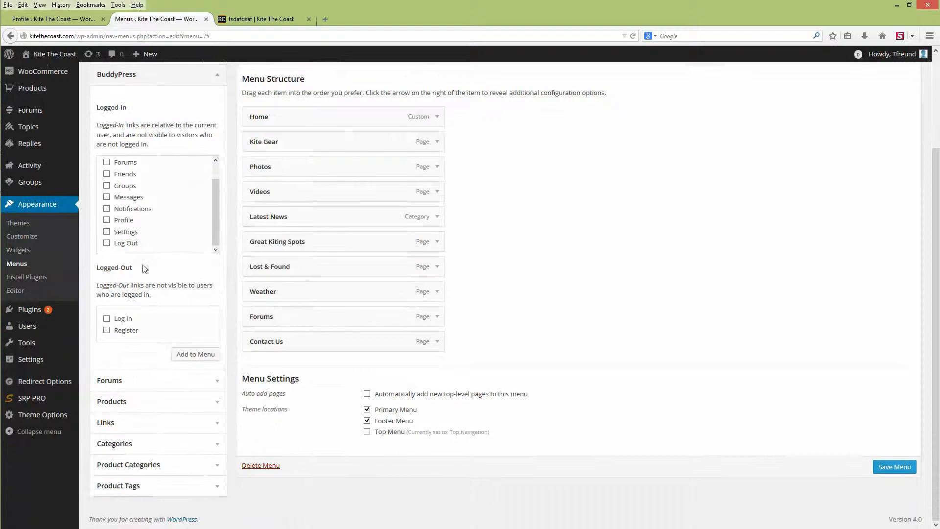
pyautogui.click(126, 402)
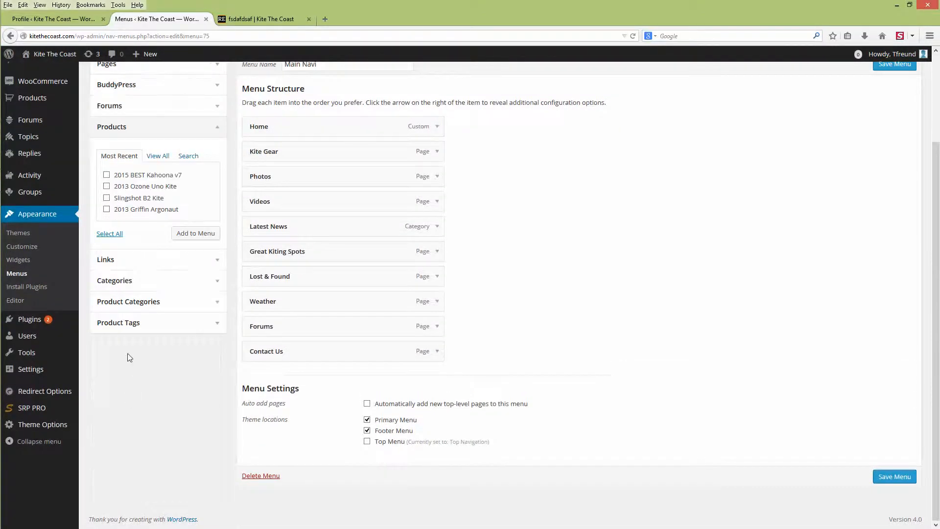
pyautogui.scroll(3, 161, 313)
pyautogui.scroll(-3, 162, 284)
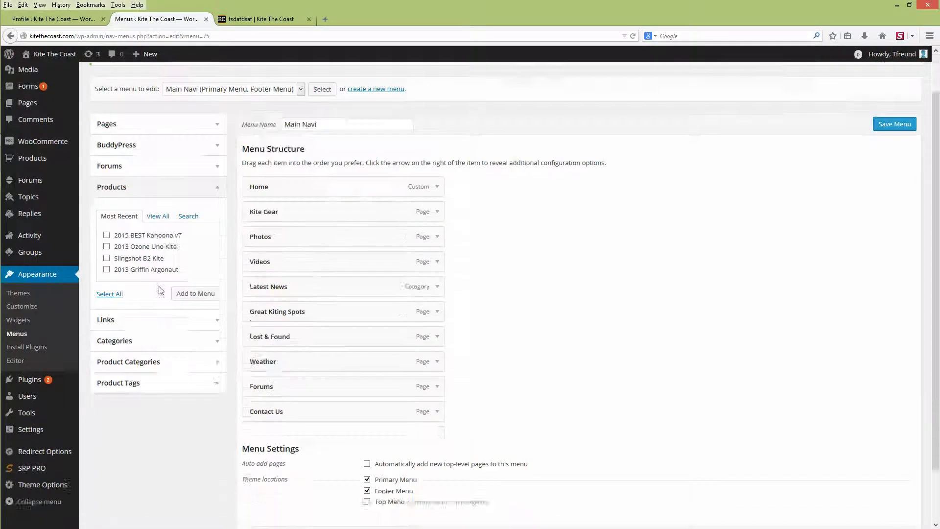
pyautogui.click(138, 263)
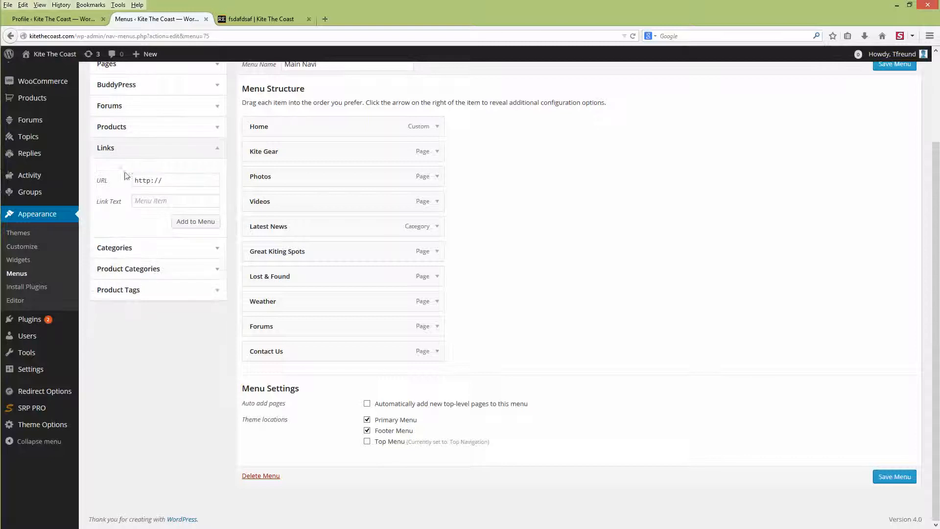
pyautogui.click(172, 201)
pyautogui.click(175, 179)
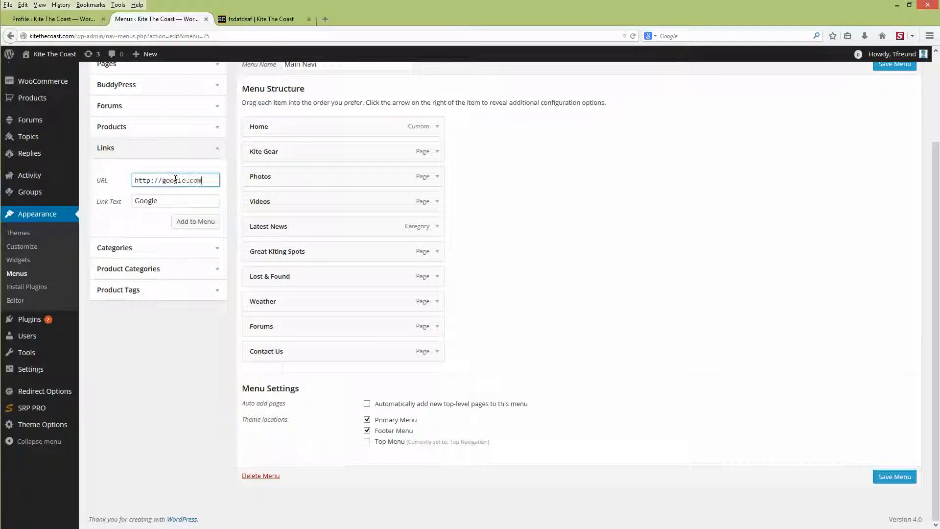
pyautogui.click(193, 222)
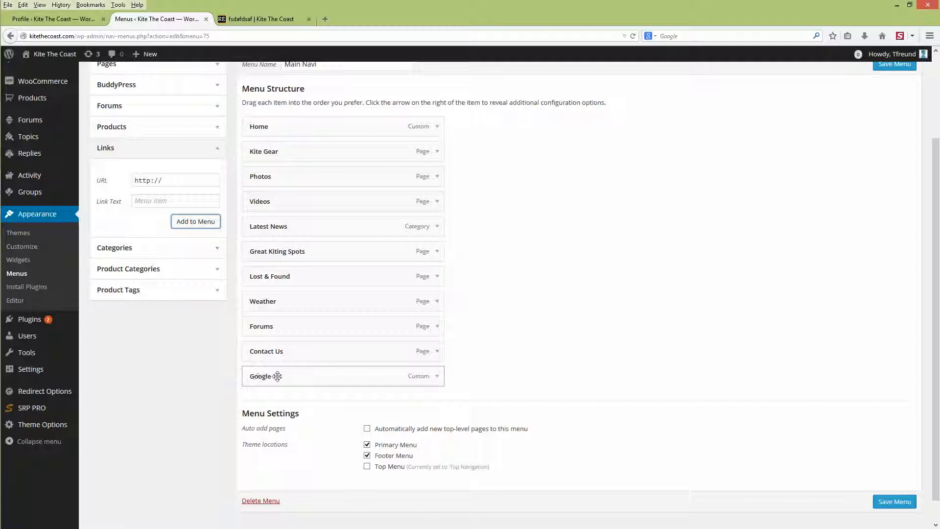
# Remove the Google custom link from the Main Navi menu and save the menu.
pyautogui.click(437, 376)
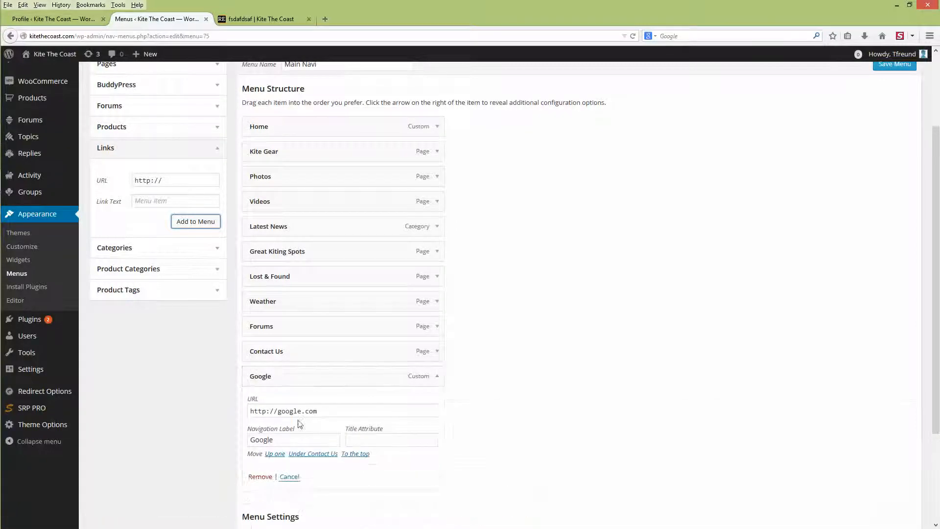
pyautogui.click(437, 376)
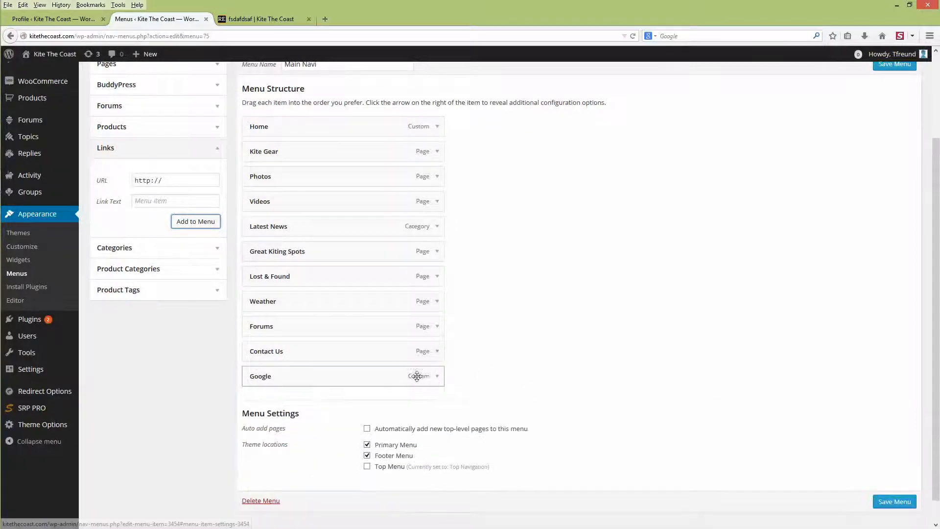
pyautogui.click(438, 377)
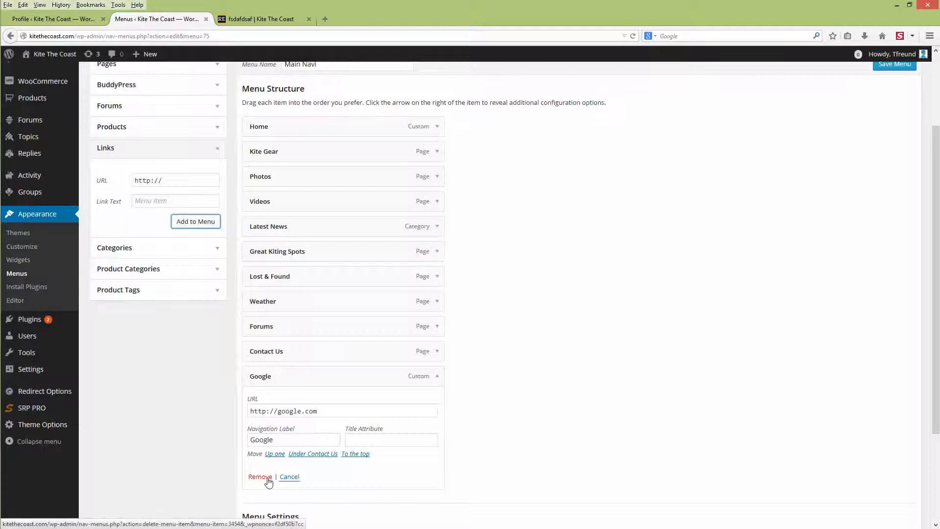
pyautogui.click(262, 488)
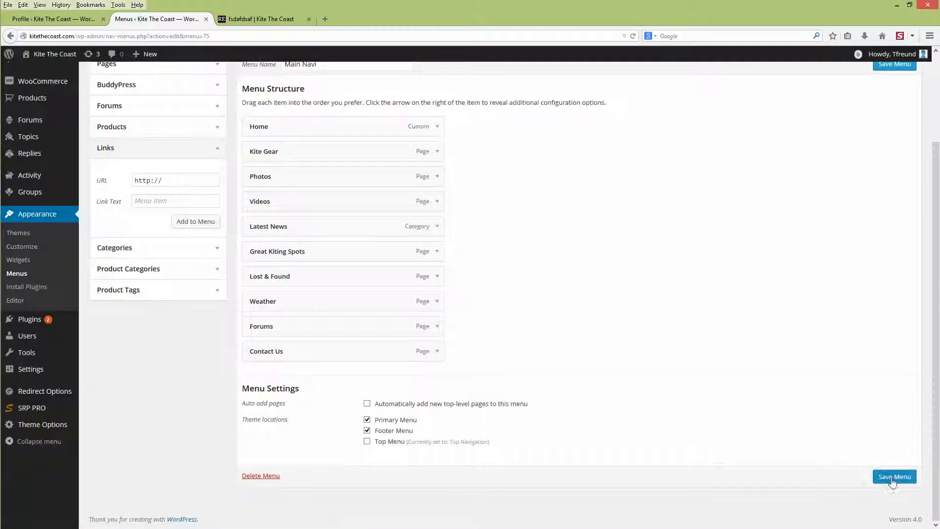
pyautogui.click(892, 480)
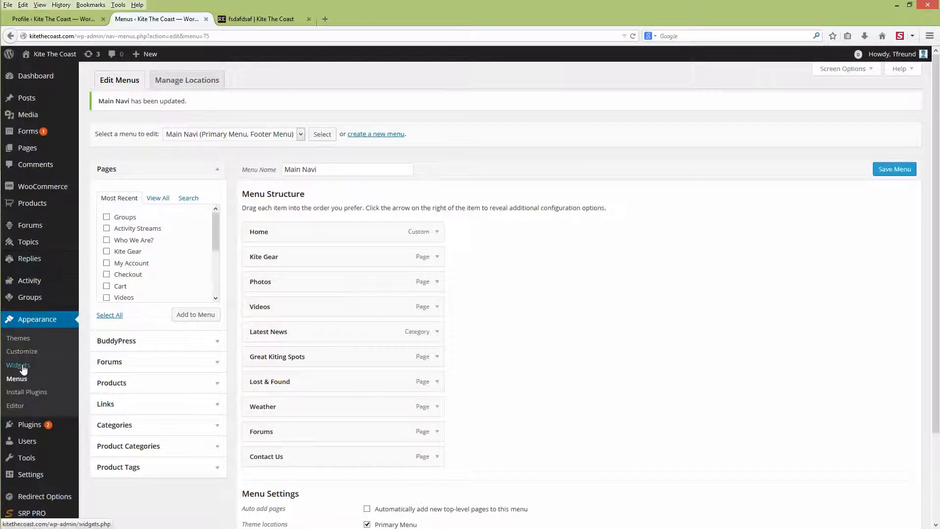
# Open the Widgets settings, and look over the sidebar content on the live site's Latest News page.
pyautogui.click(22, 368)
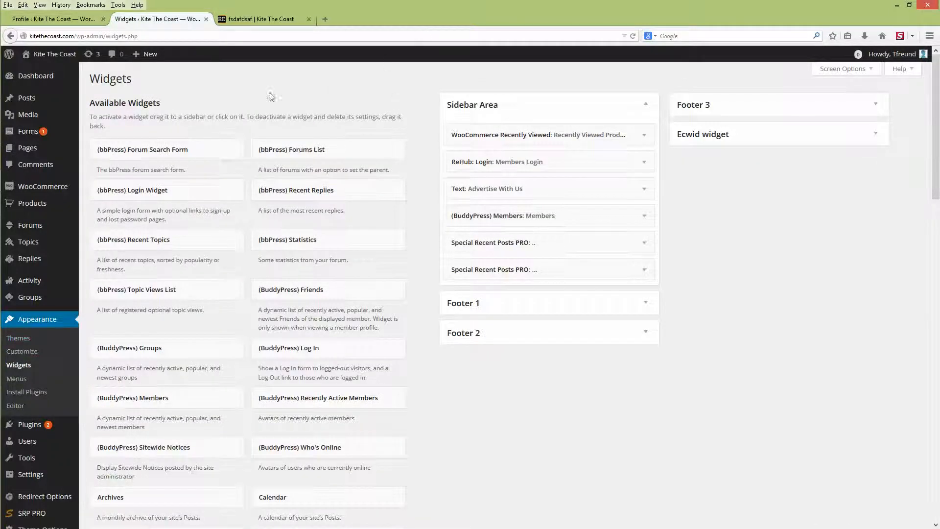
pyautogui.click(245, 19)
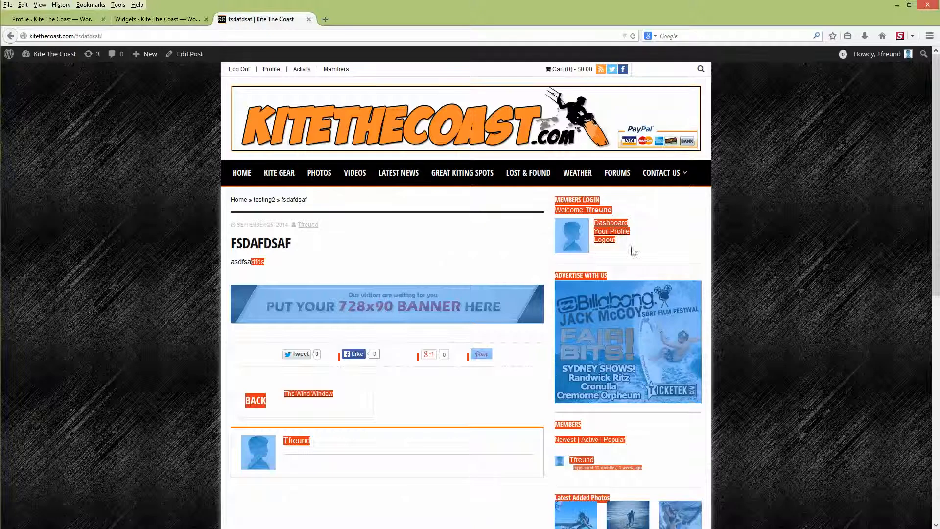
pyautogui.click(316, 175)
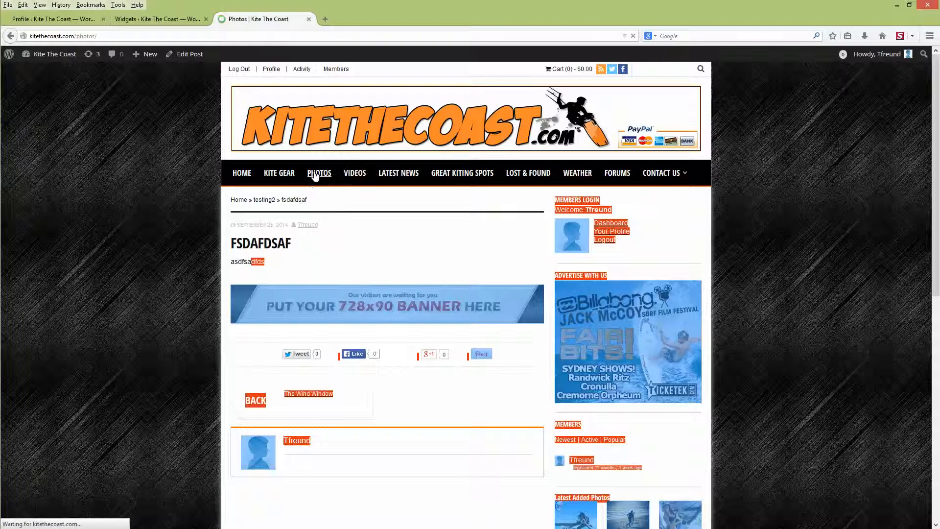
pyautogui.click(397, 176)
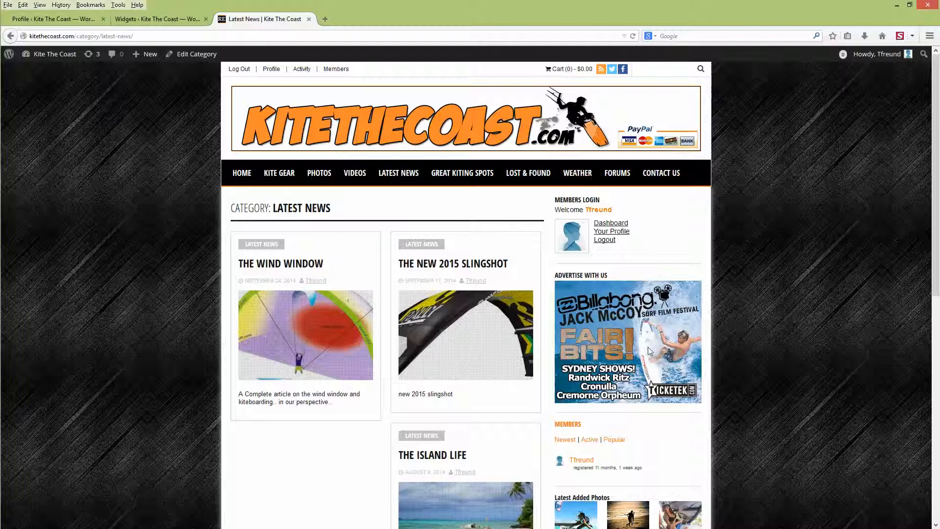
pyautogui.scroll(-3, 563, 313)
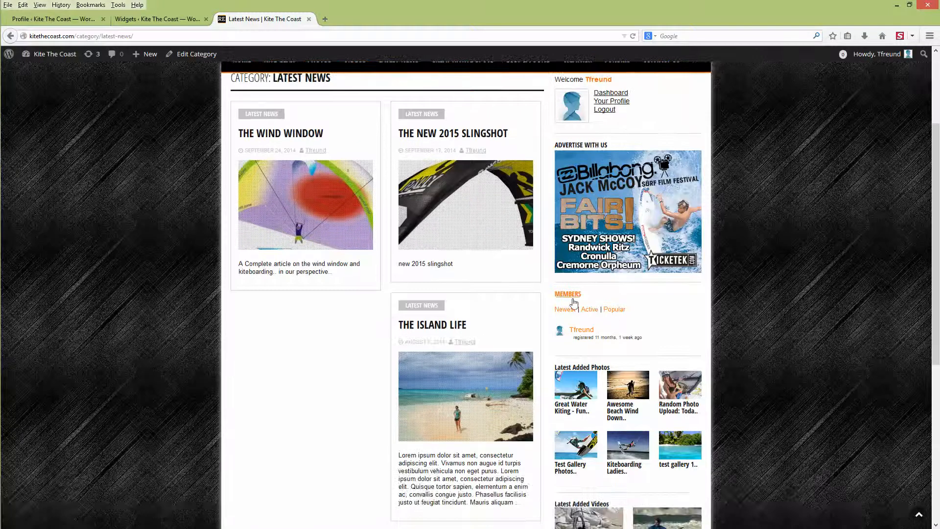
pyautogui.scroll(-3, 593, 367)
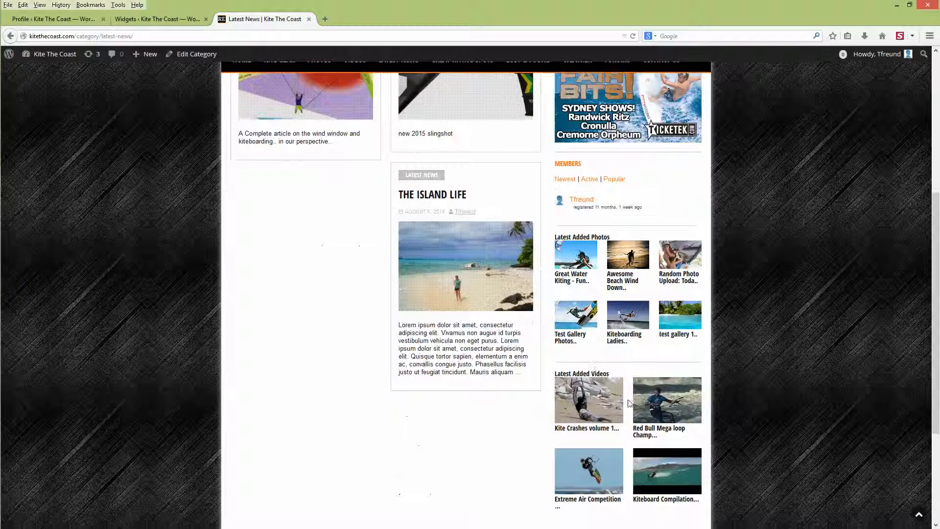
# Try adding a Calendar widget with a title to the end of the Sidebar Area, and delete it again.
pyautogui.click(166, 20)
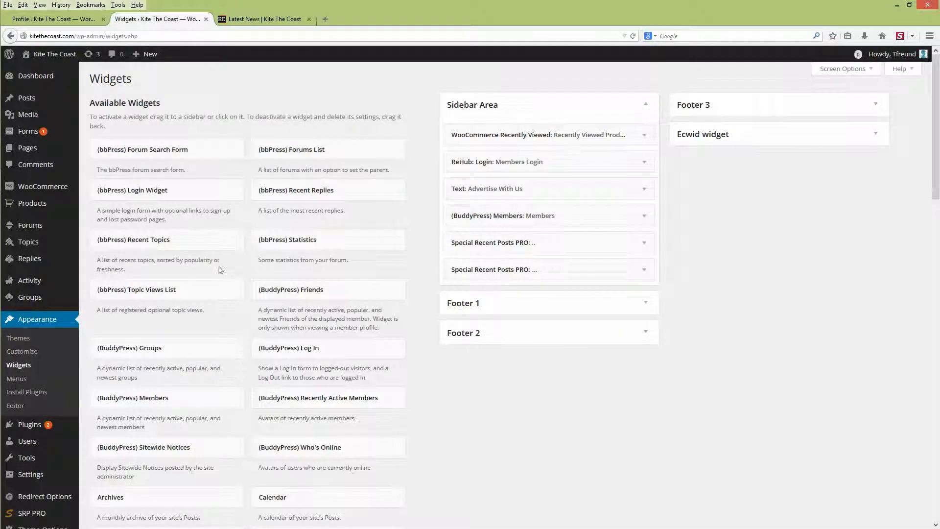
pyautogui.scroll(-5, 372, 245)
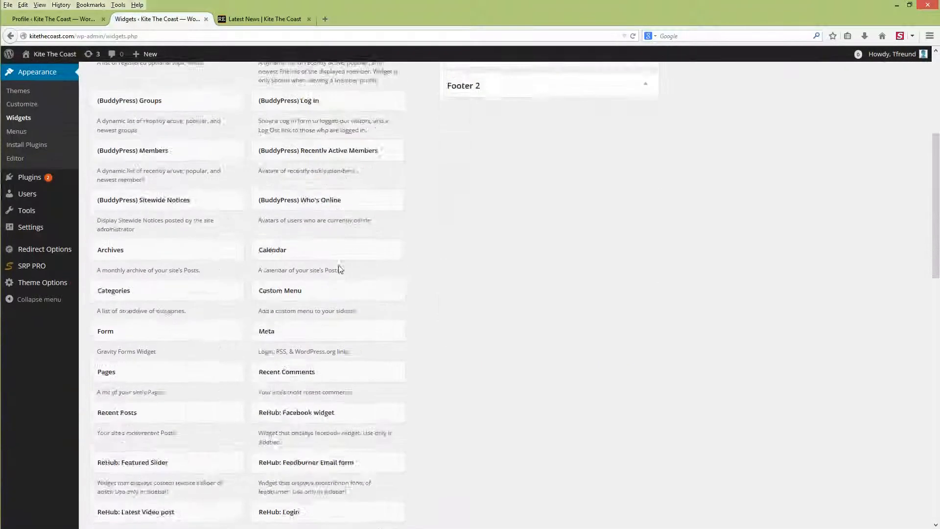
pyautogui.moveTo(374, 376); pyautogui.dragTo(499, 163)
pyautogui.click(486, 199)
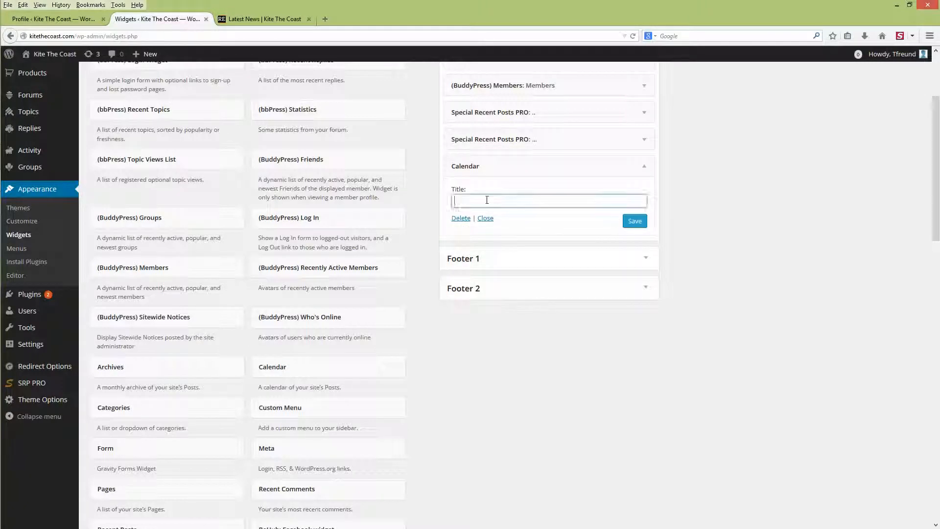
pyautogui.write('cal.')
pyautogui.press('BackSpace')
pyautogui.press('BackSpace')
pyautogui.press('BackSpace')
pyautogui.press('BackSpace')
pyautogui.click(461, 218)
pyautogui.scroll(5, 204, 231)
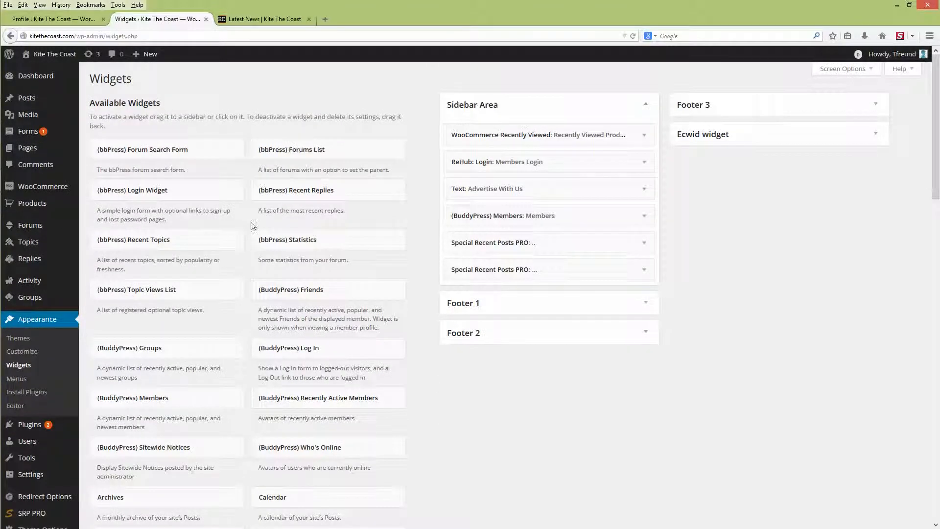
# Examine the available widgets and the Recently Viewed and Members Login widget settings, and compare them with the live sidebar.
pyautogui.scroll(-5, 270, 367)
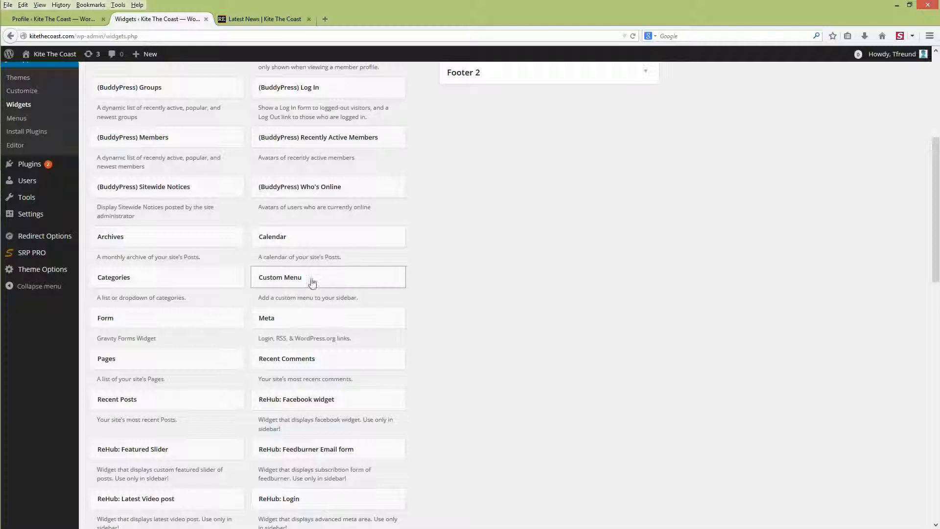
pyautogui.scroll(5, 486, 245)
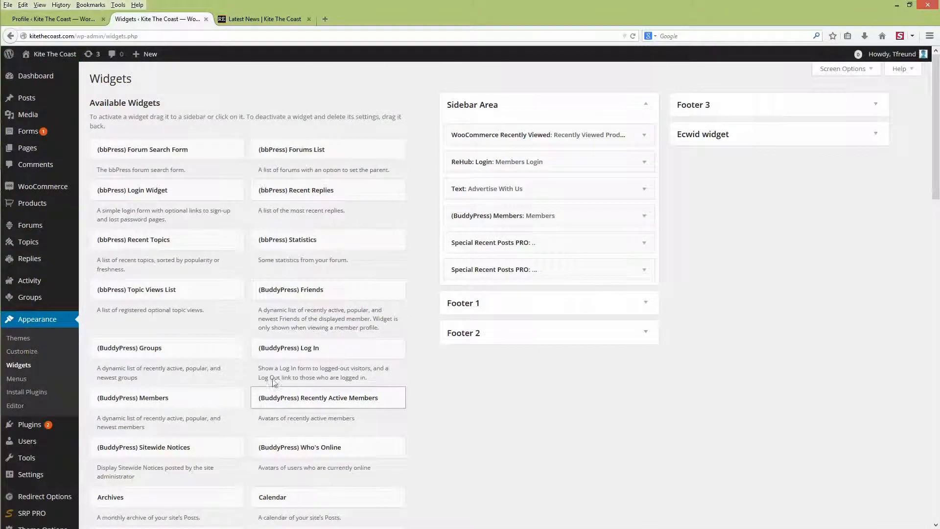
pyautogui.click(548, 136)
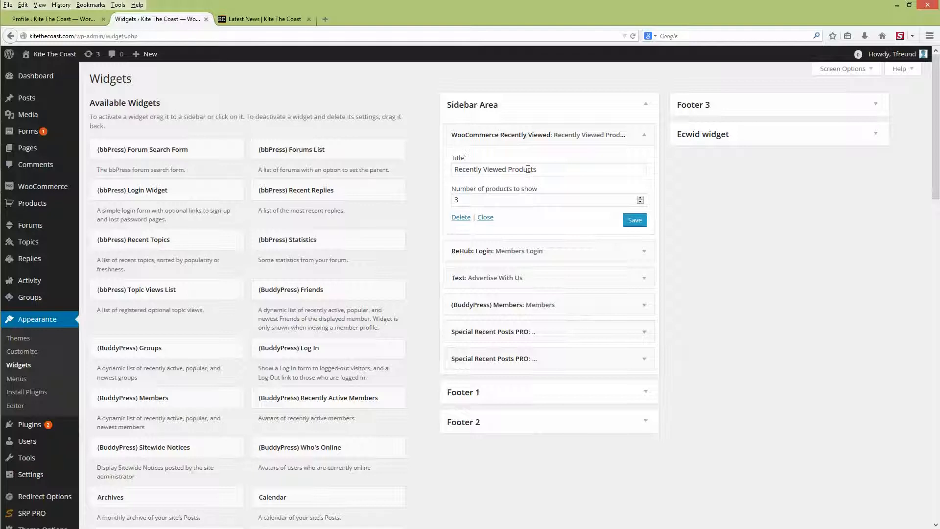
pyautogui.click(537, 137)
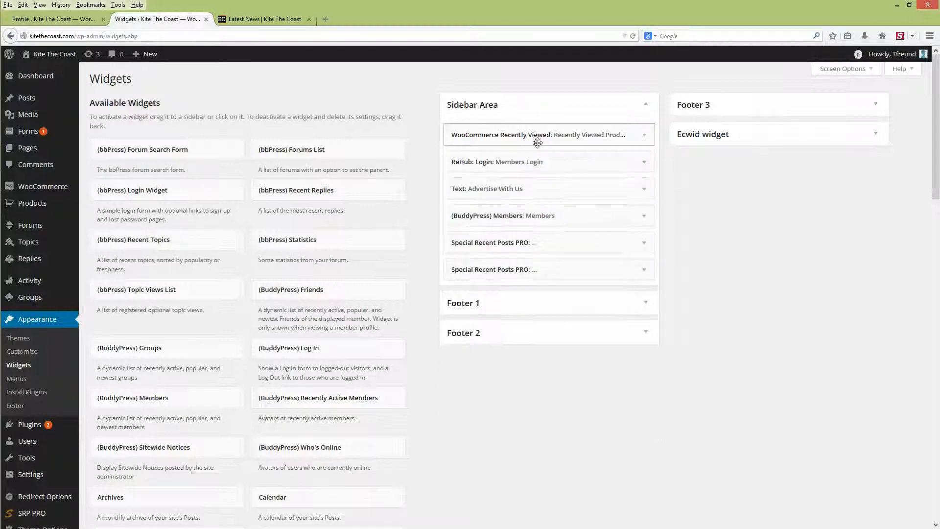
pyautogui.click(536, 159)
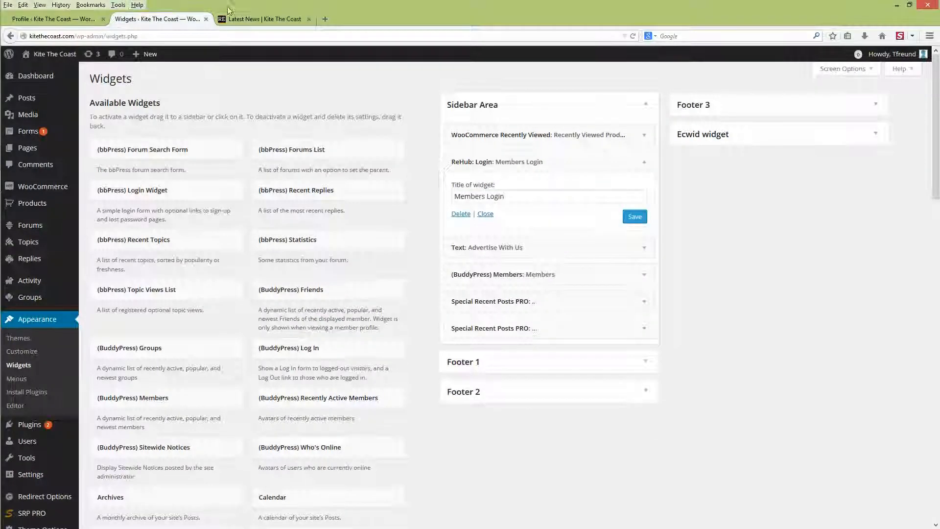
pyautogui.click(245, 19)
pyautogui.scroll(5, 641, 196)
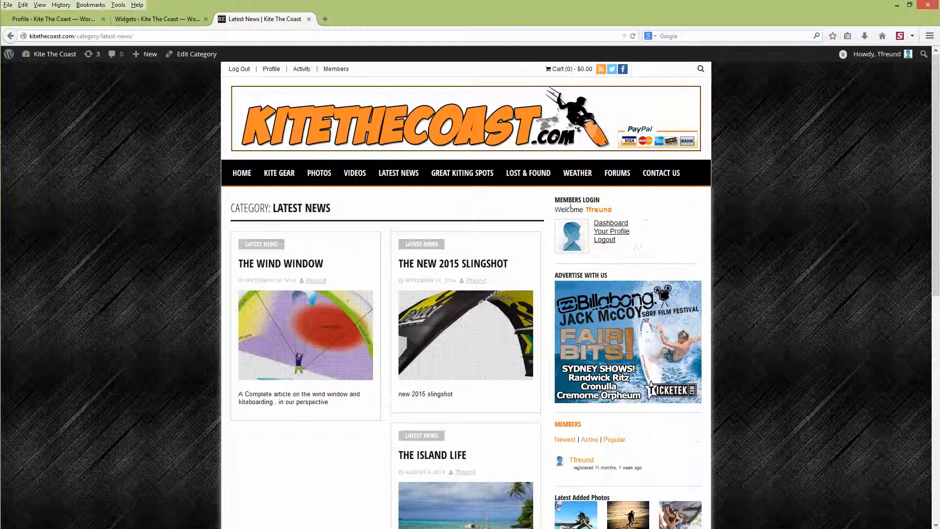
# Expand the Advertise With Us text widget in the Sidebar Area and examine its image code.
pyautogui.click(151, 20)
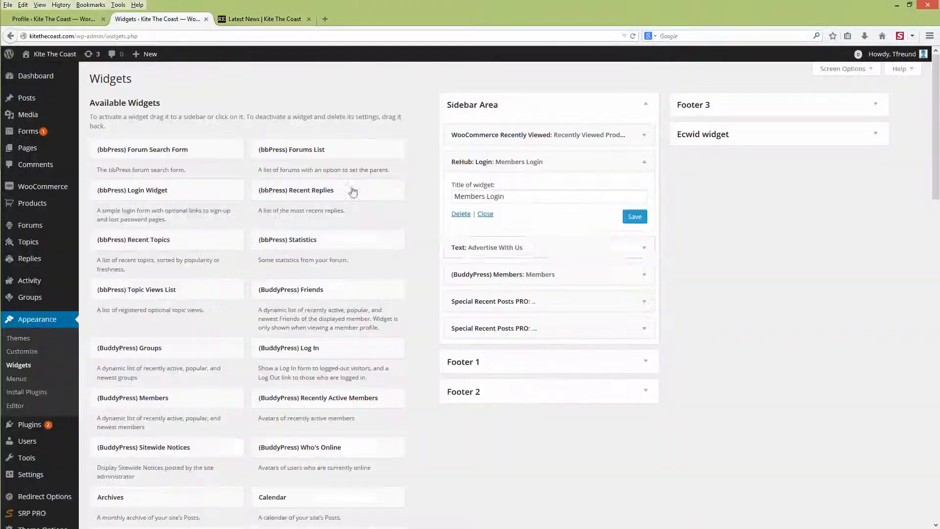
pyautogui.click(638, 248)
pyautogui.scroll(-5, 272, 357)
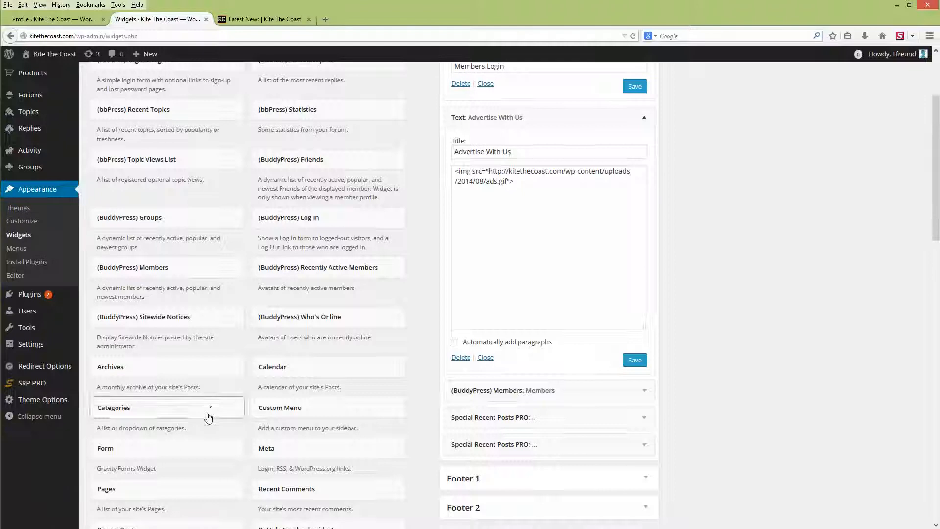
pyautogui.scroll(5, 168, 444)
pyautogui.moveTo(514, 312); pyautogui.dragTo(461, 302)
pyautogui.scroll(-3, 487, 315)
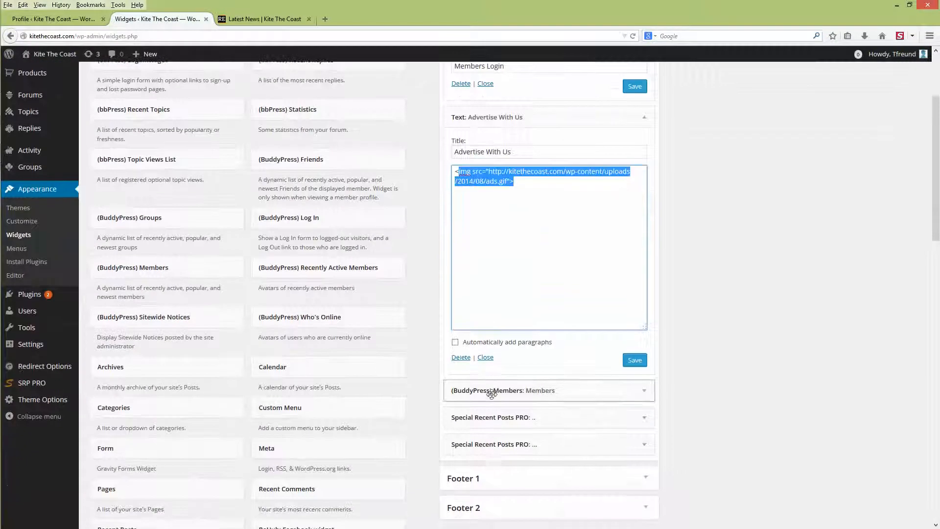
# Expand the BuddyPress Members and first Special Recent Posts PRO widgets, and compare their settings with the live site's sidebar.
pyautogui.click(493, 391)
pyautogui.scroll(-3, 493, 363)
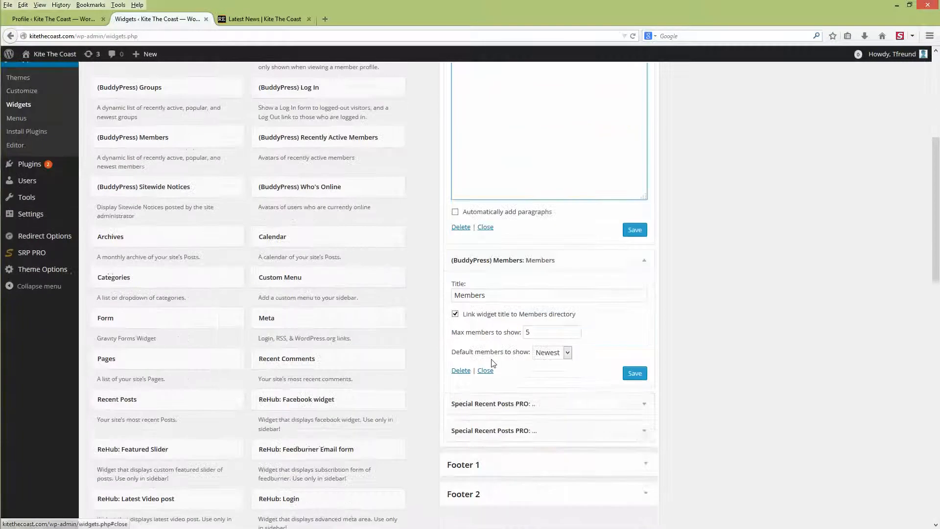
pyautogui.click(639, 412)
pyautogui.scroll(-3, 560, 352)
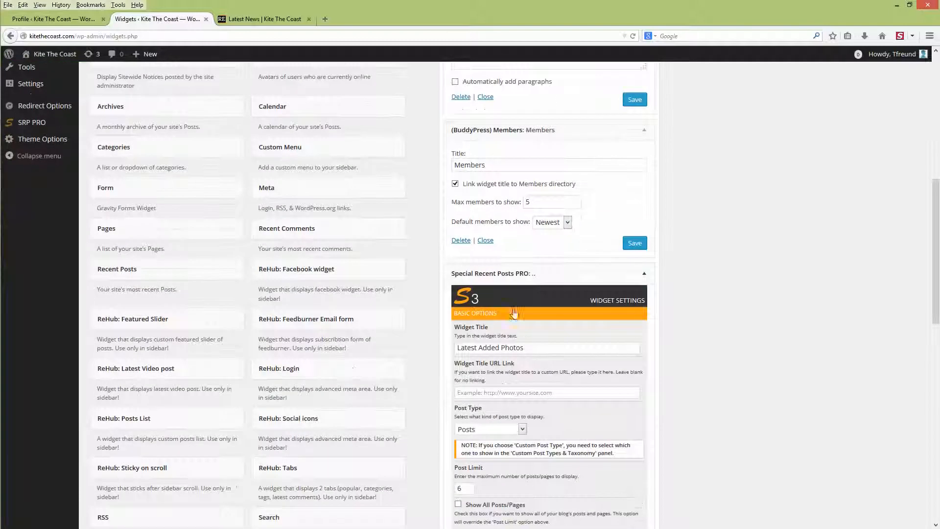
pyautogui.click(229, 19)
pyautogui.scroll(-6, 616, 358)
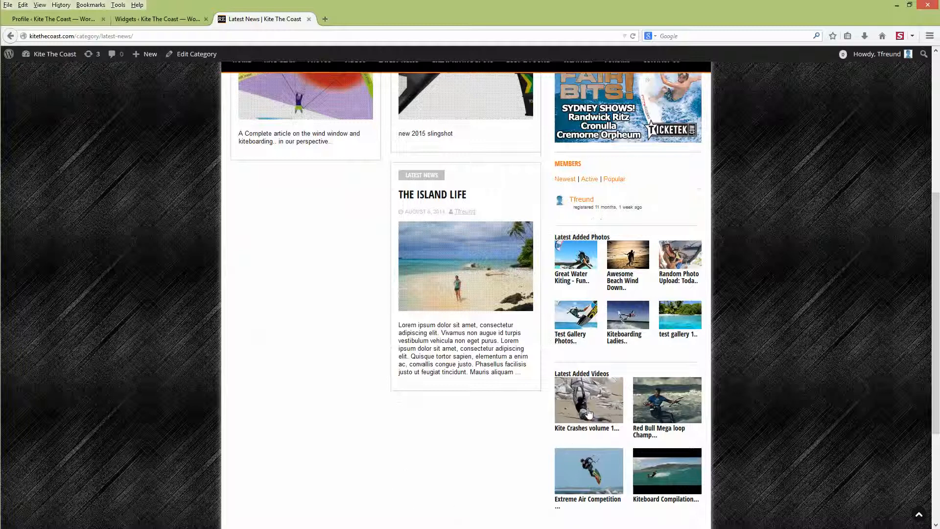
pyautogui.scroll(3, 589, 414)
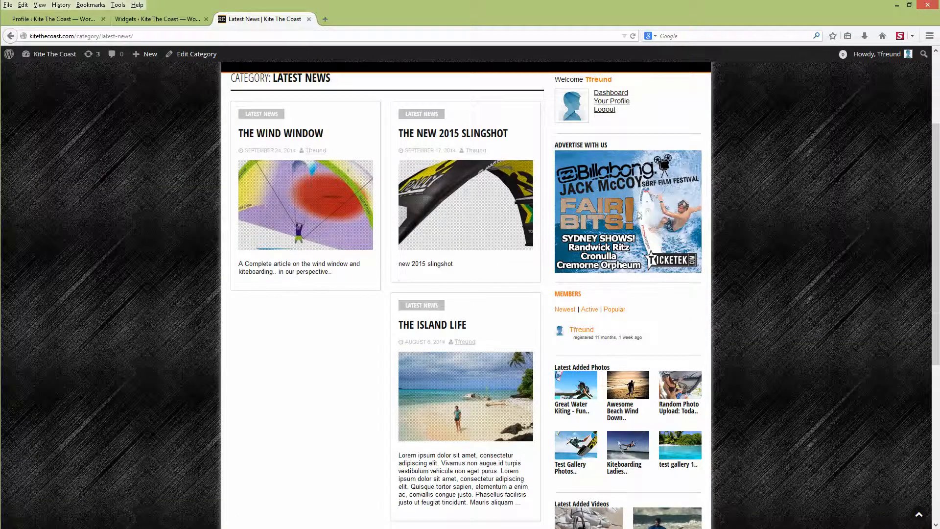
pyautogui.scroll(3, 639, 215)
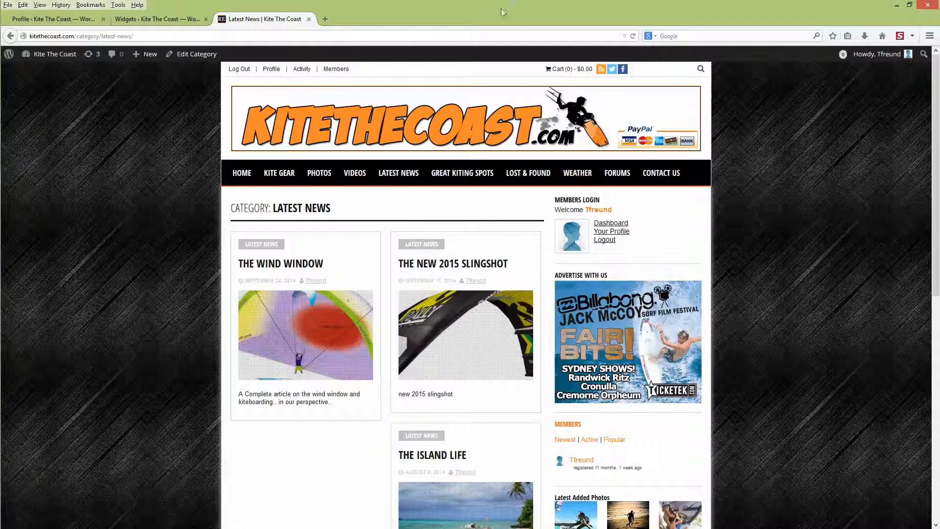
# Try placing the Categories widget in the Sidebar Area, and return to the live Latest News page.
pyautogui.click(171, 21)
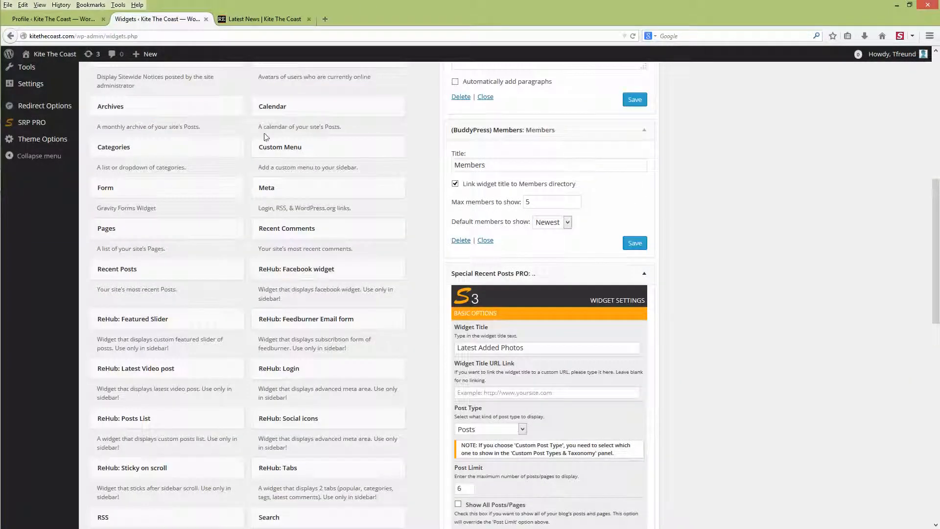
pyautogui.click(164, 156)
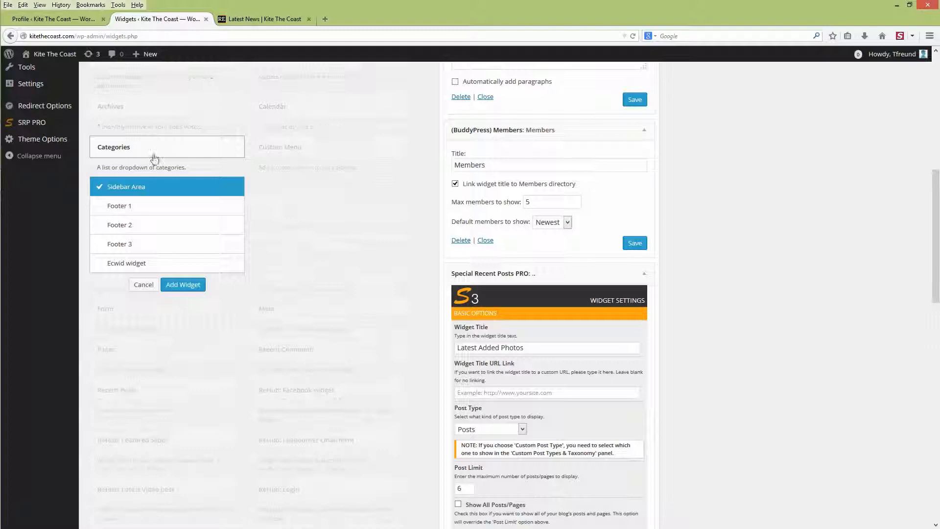
pyautogui.click(154, 158)
pyautogui.moveTo(151, 150); pyautogui.dragTo(480, 210)
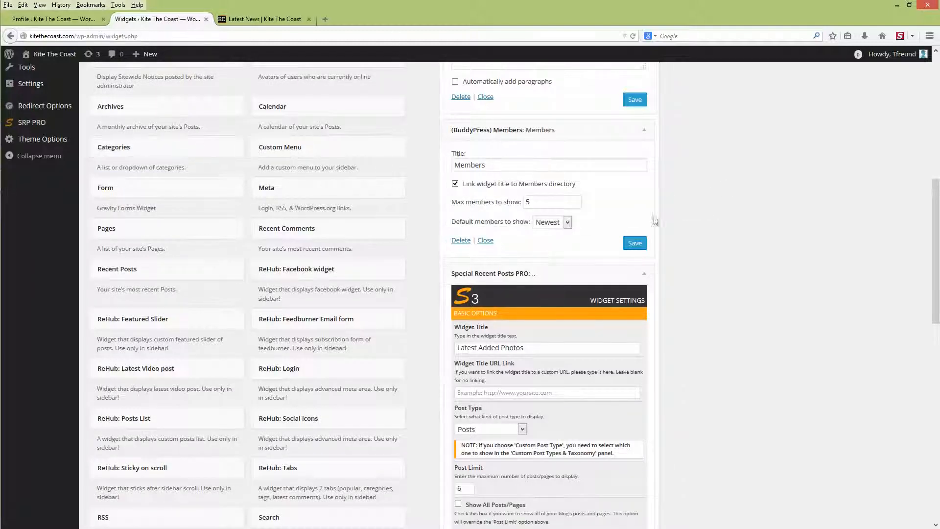
pyautogui.click(284, 20)
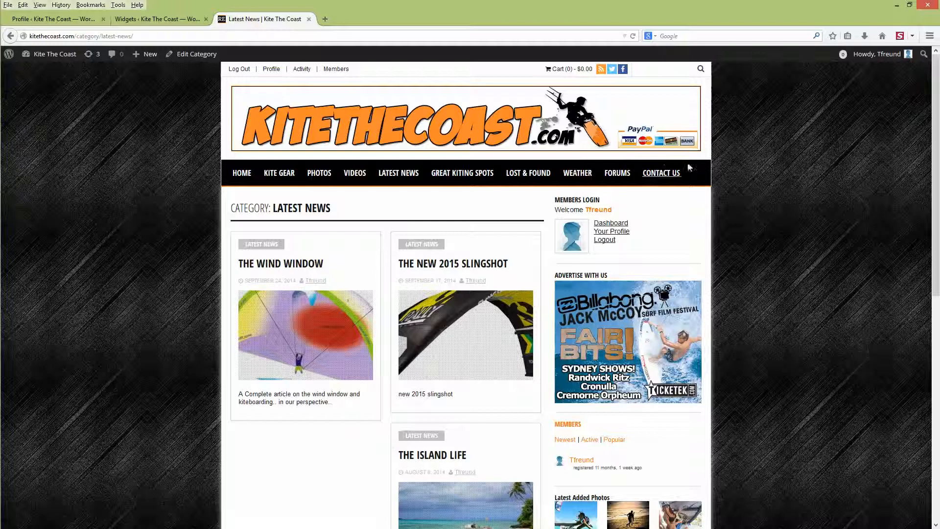